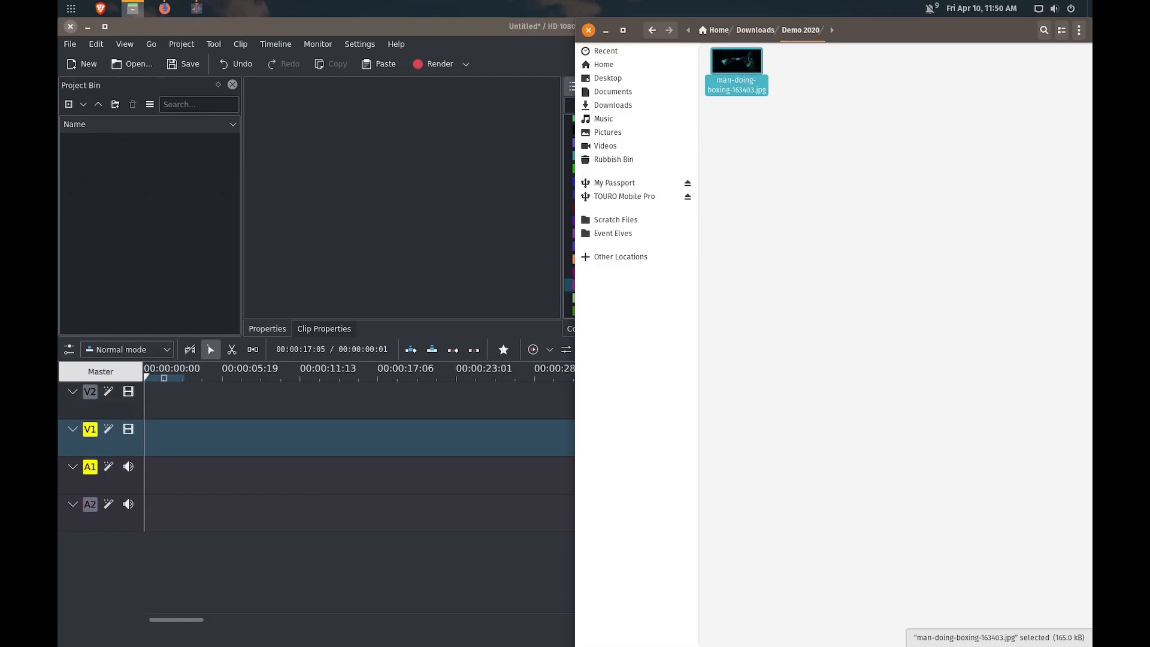
Preview man-doing-boxing-163403.jpg and import it into the project bin, keeping the current project profile.
key("Return")
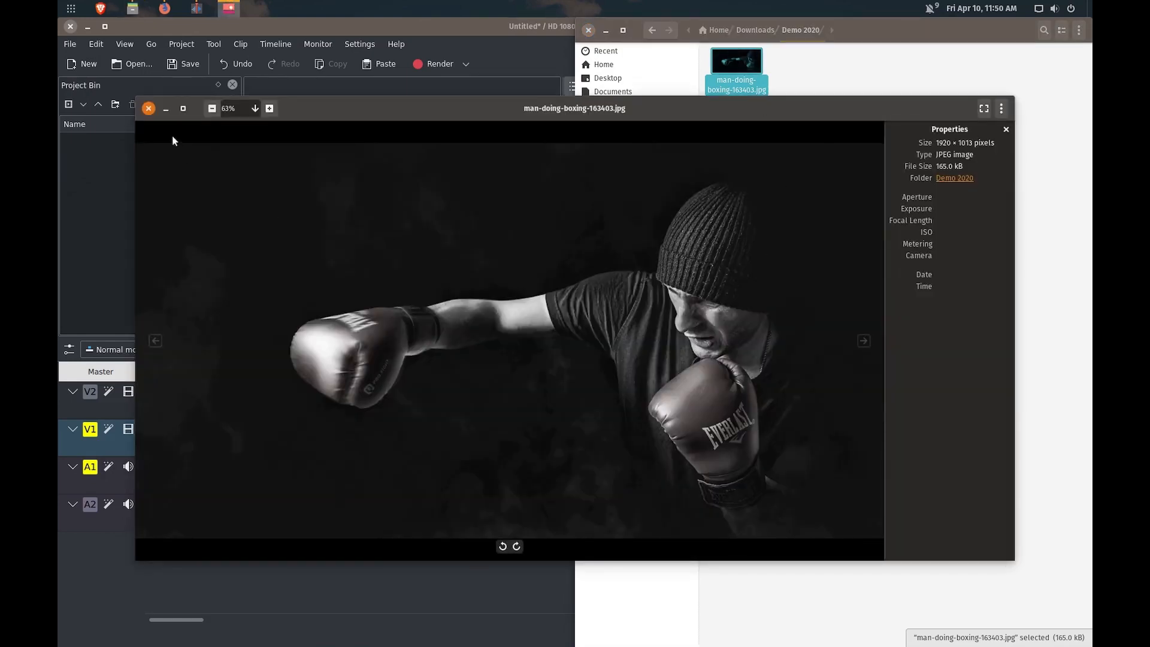
left_click(148, 110)
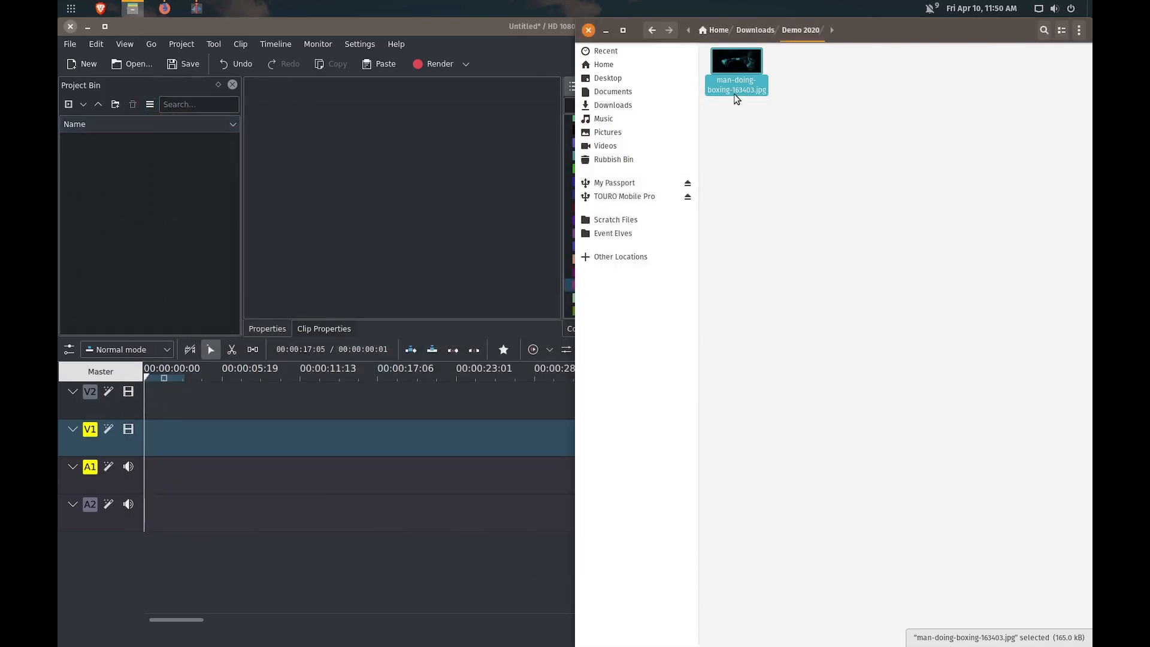
left_click_drag(737, 62, 102, 195)
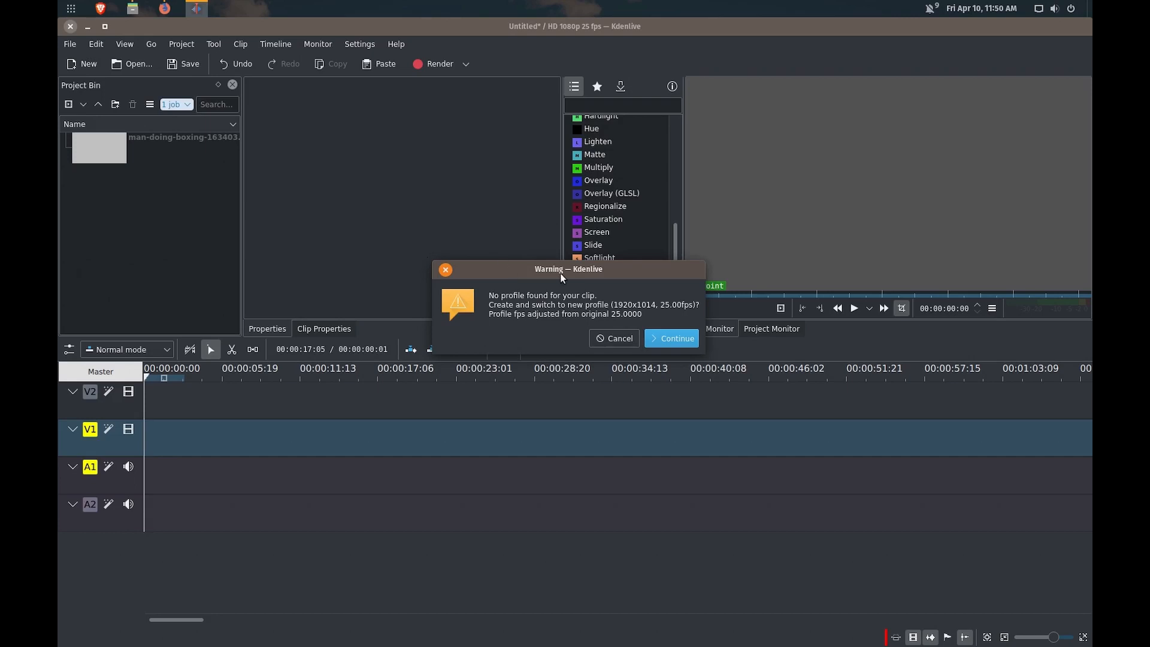
left_click(616, 339)
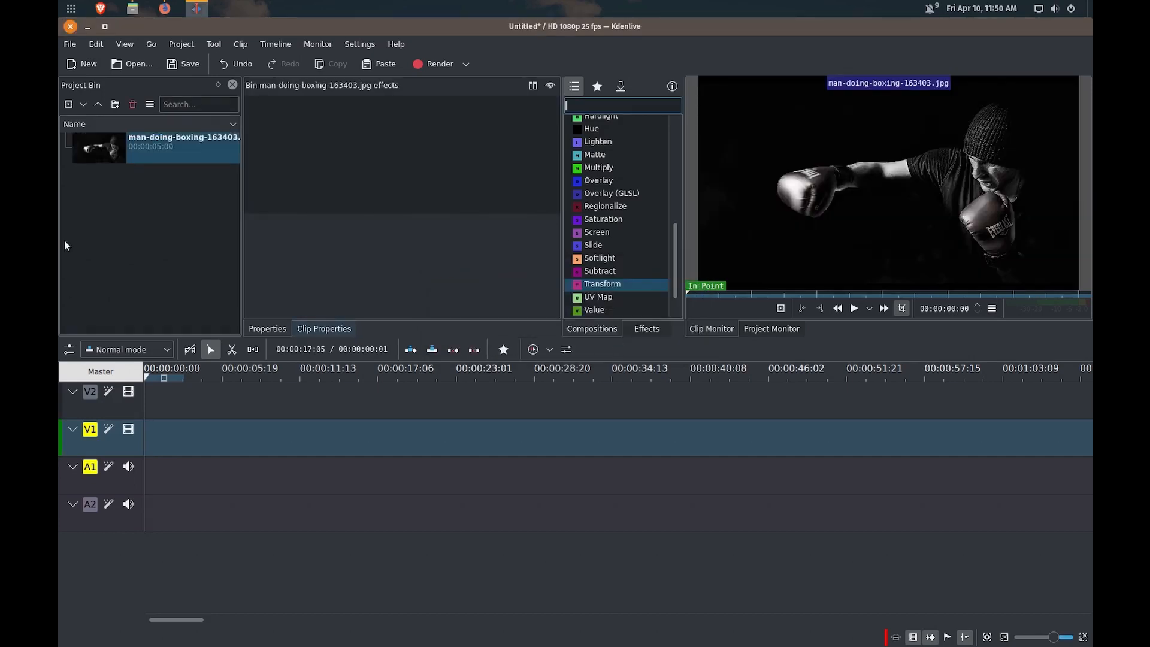
Place the boxing image at the start of track V1, extend it to about 00:00:12:14 and play part of it.
left_click_drag(149, 139, 180, 436)
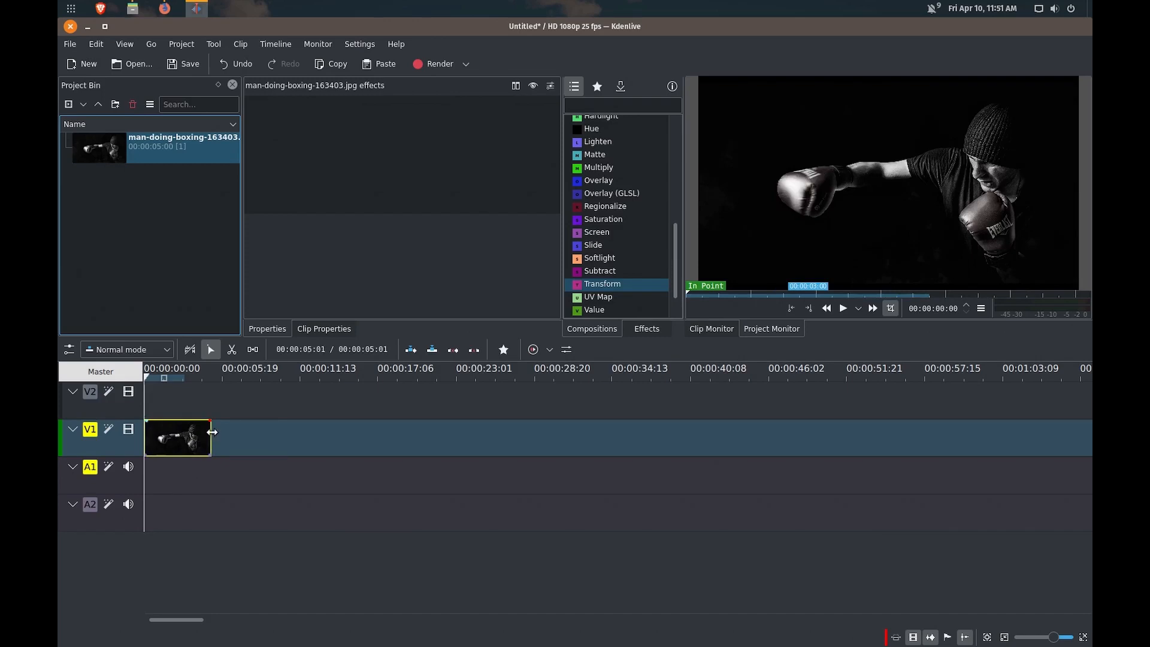
left_click_drag(212, 432, 314, 441)
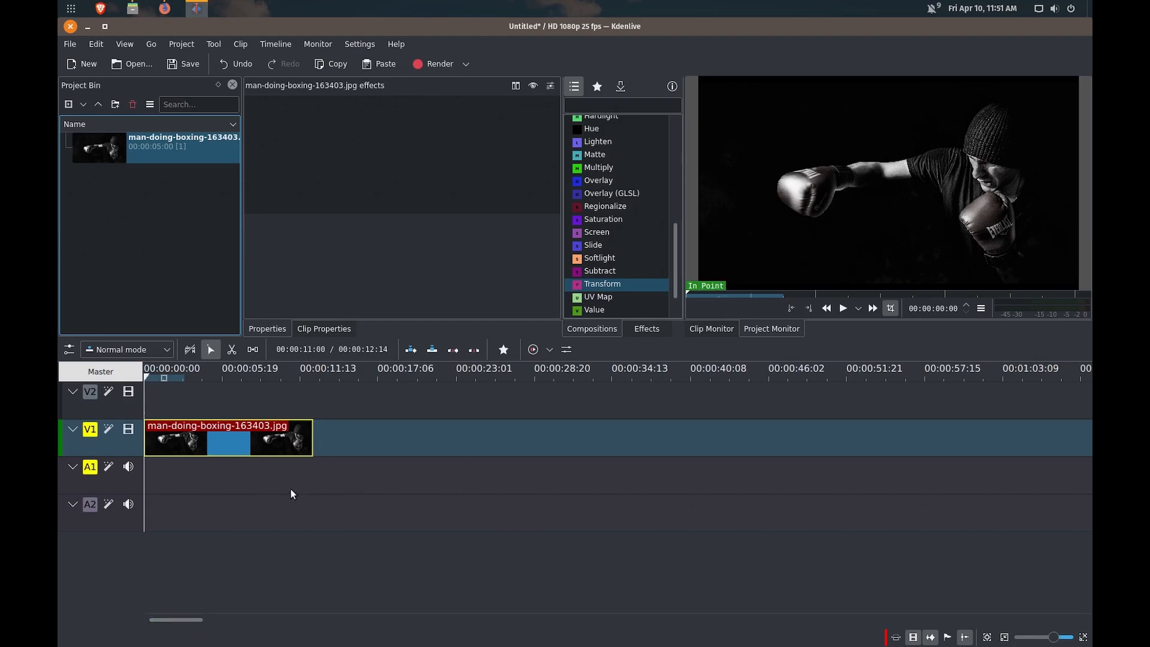
scroll(225, 472, "up", 4)
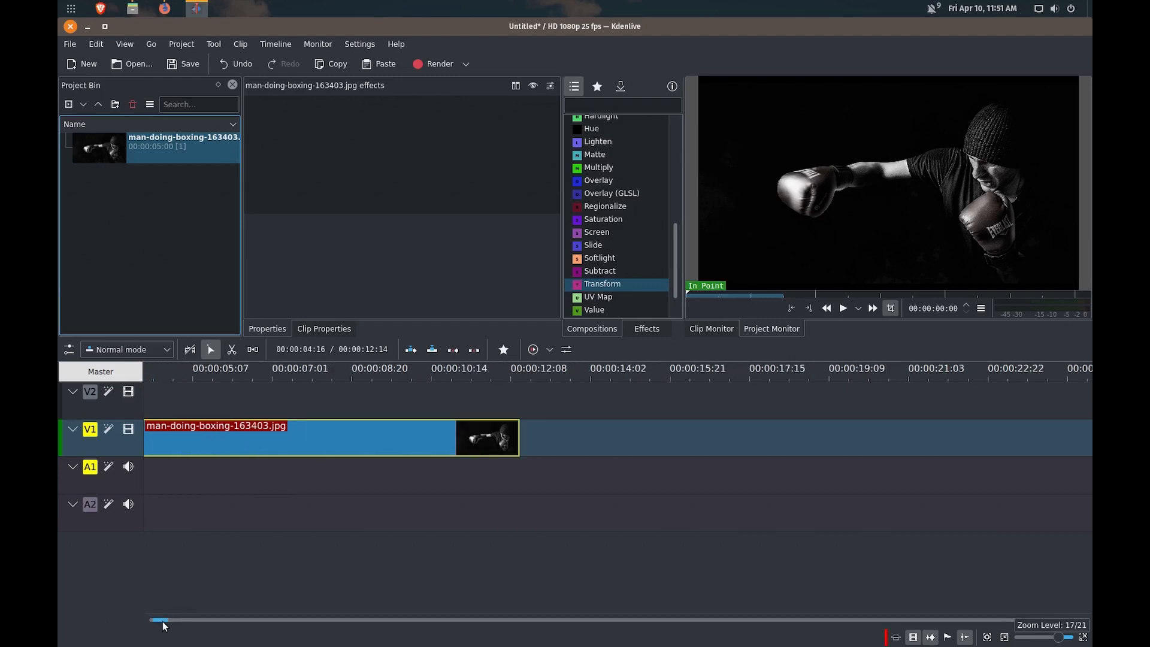
left_click_drag(164, 620, 157, 619)
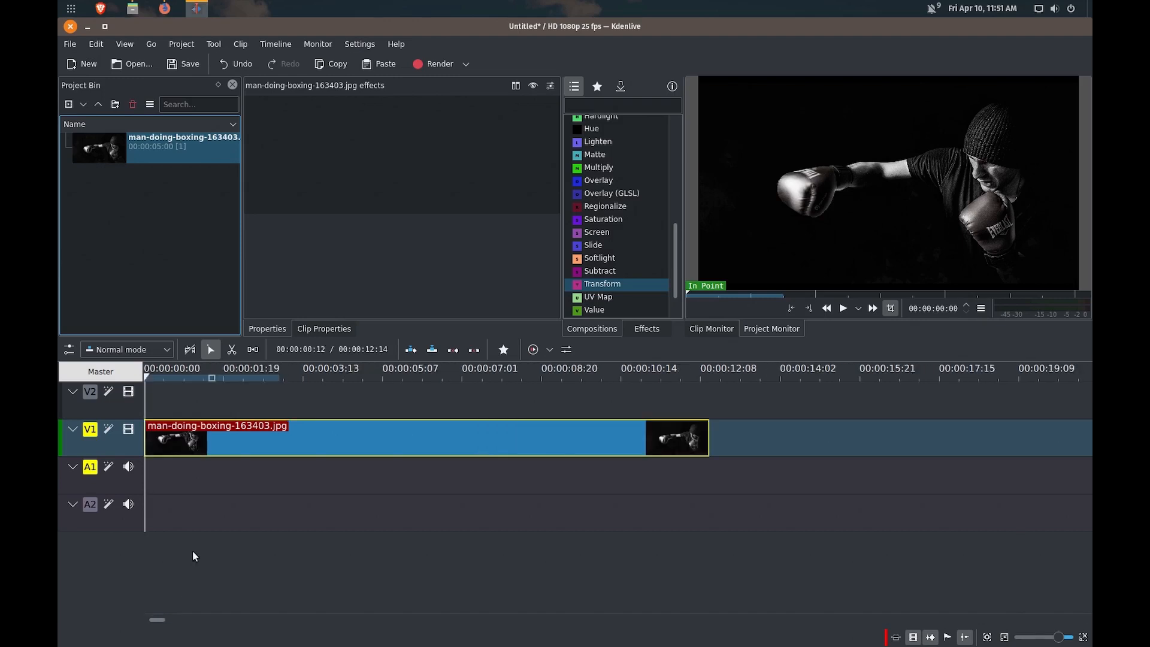
key("space")
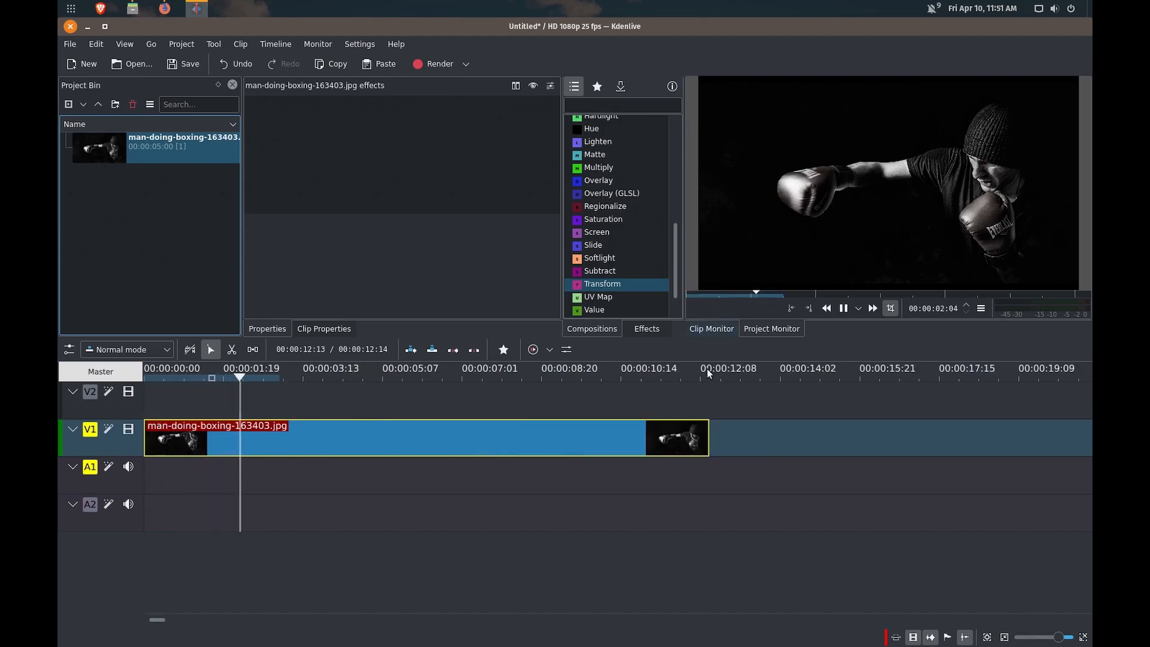
key("space")
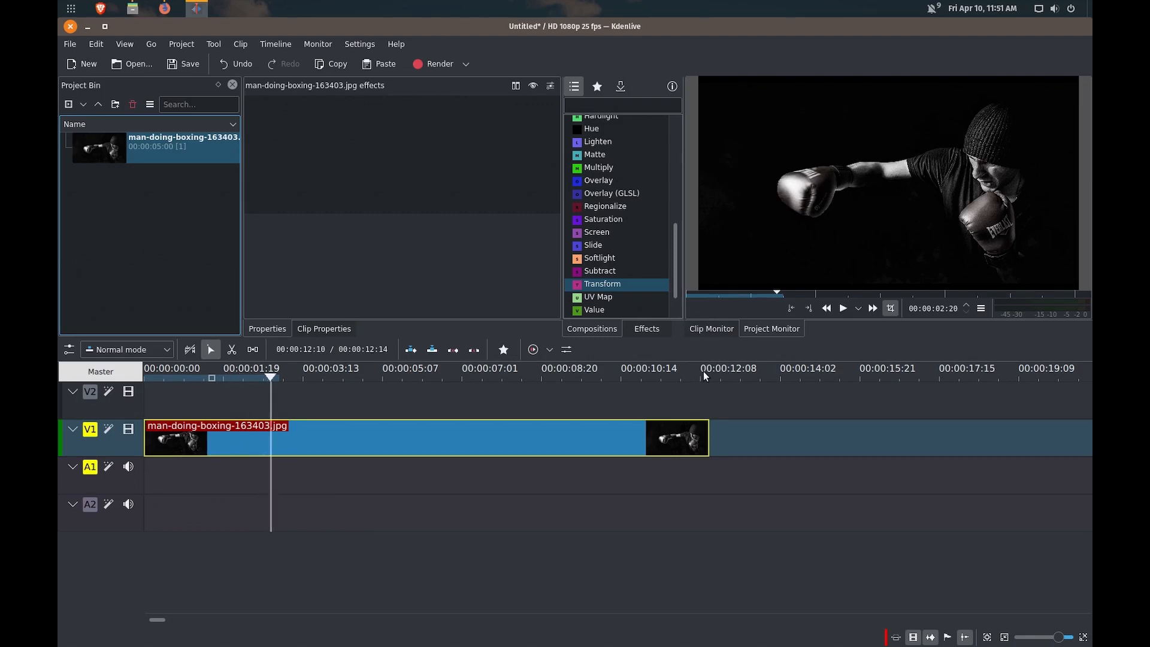
Find the Transform composition, add it to the boxing clip on V1 and select it to show its settings.
left_click(598, 108)
type("trans")
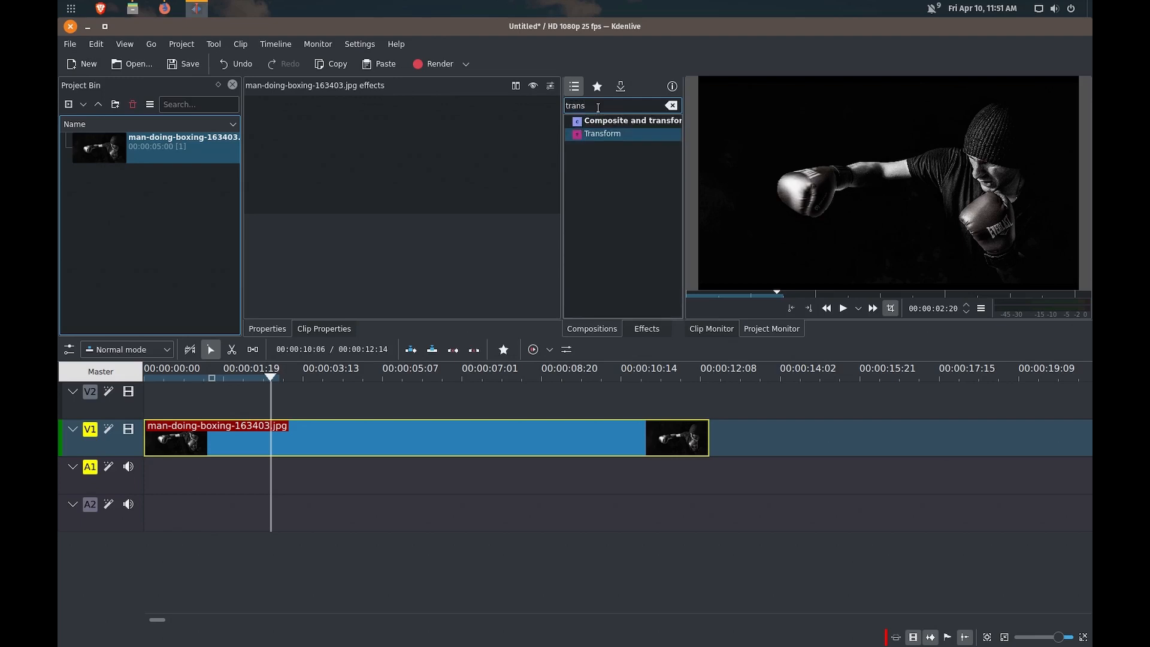
left_click_drag(603, 134, 444, 435)
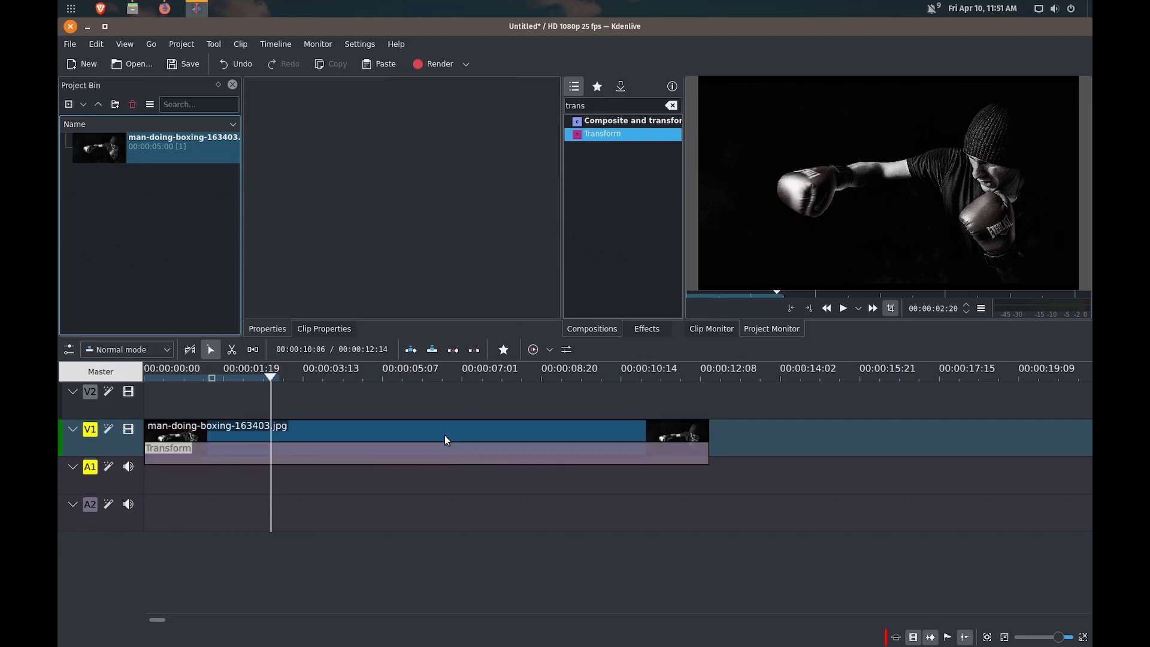
left_click(350, 458)
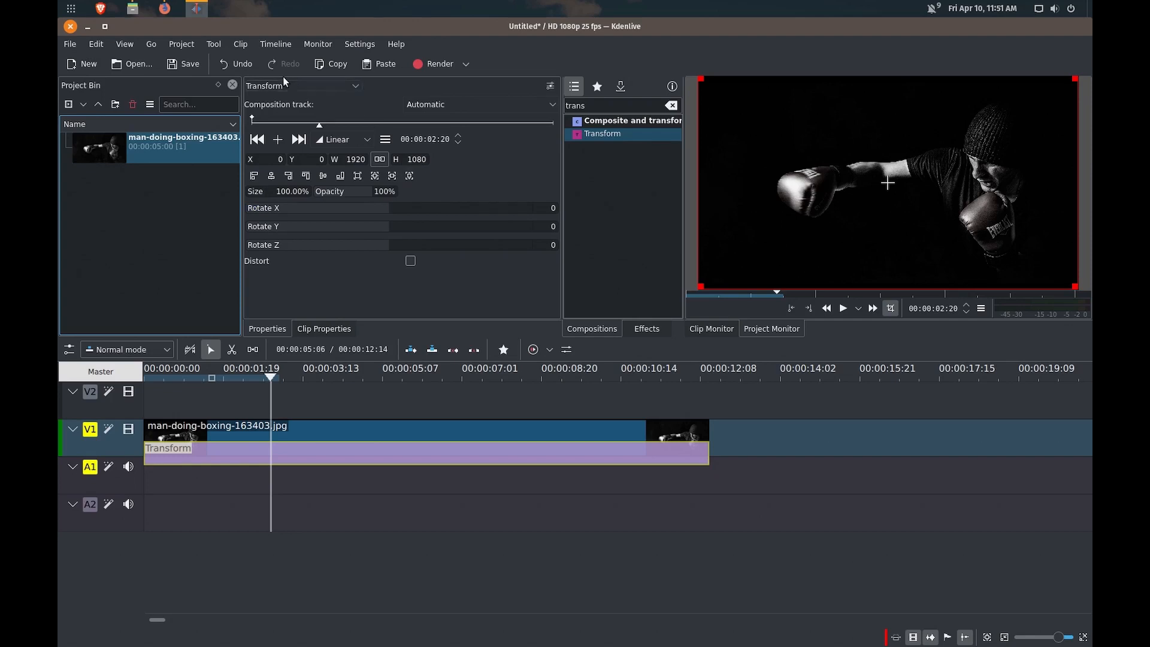
Hide the Properties view, restore it and bring the Transform settings back to the front.
left_click(121, 44)
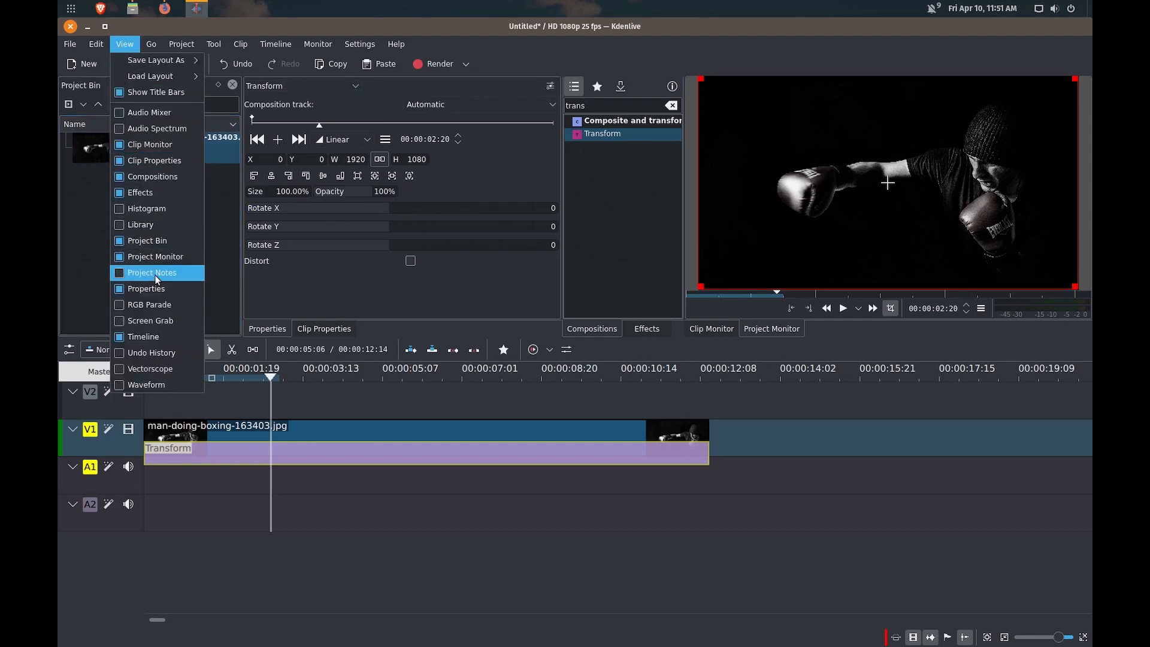
left_click(157, 290)
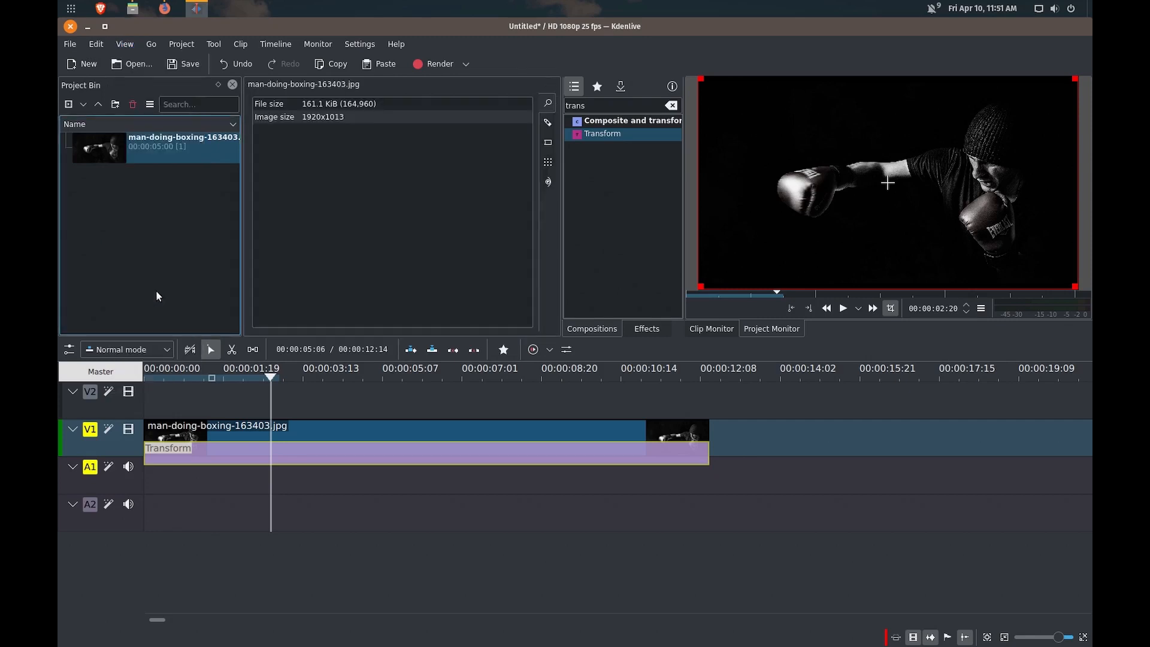
left_click(127, 46)
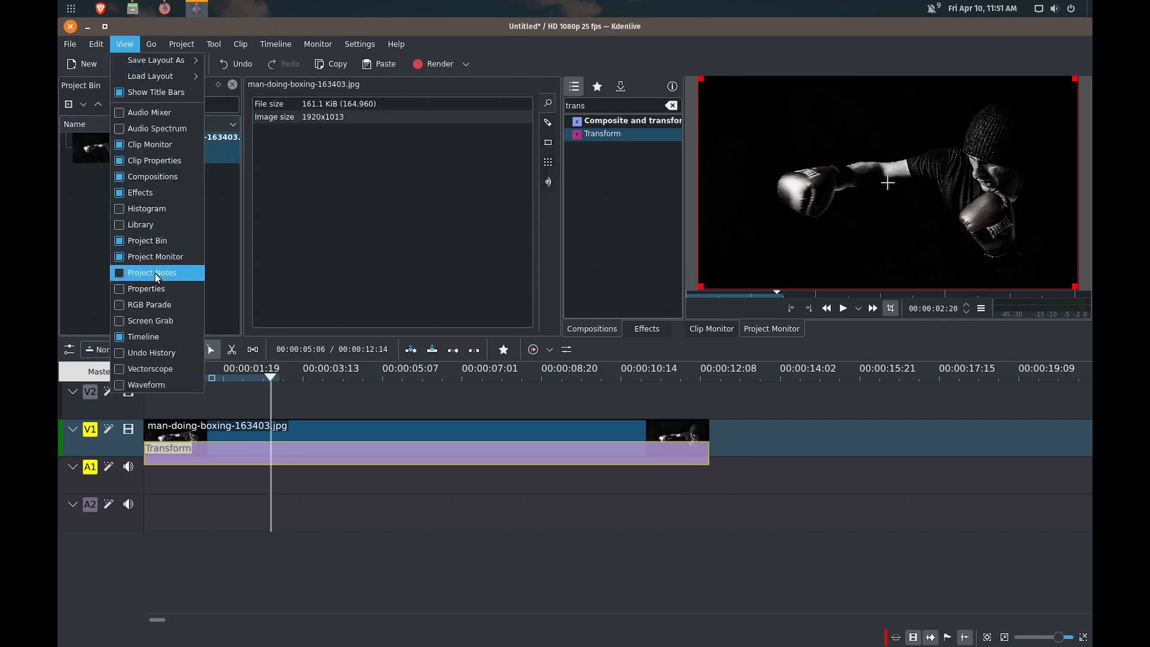
left_click(159, 289)
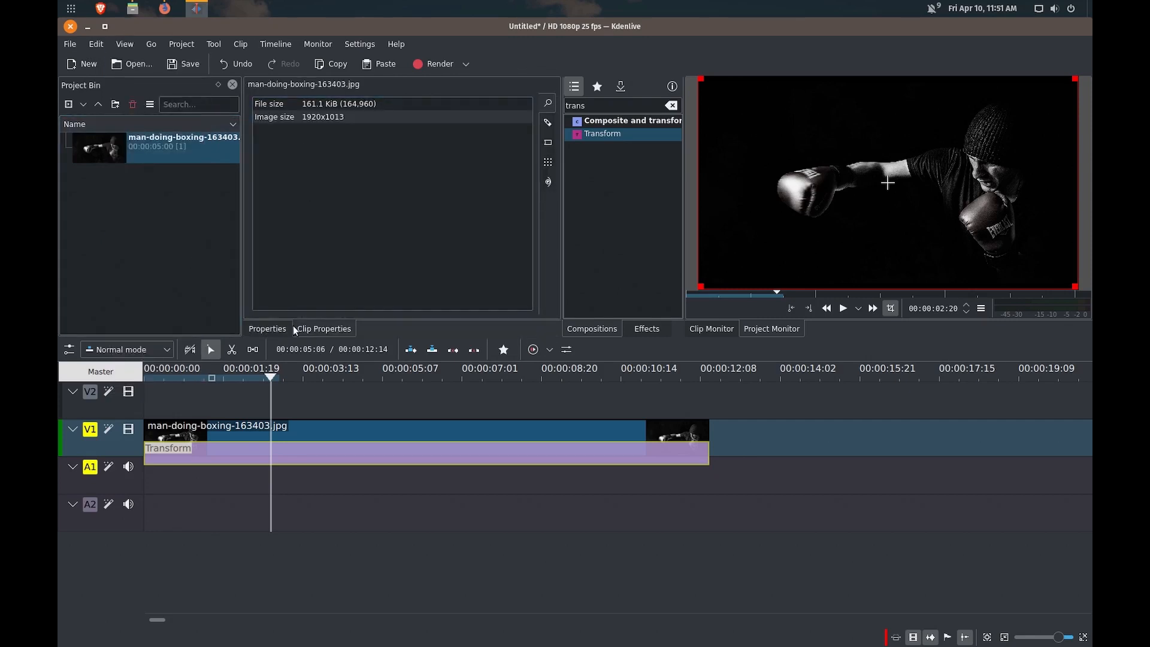
left_click(276, 329)
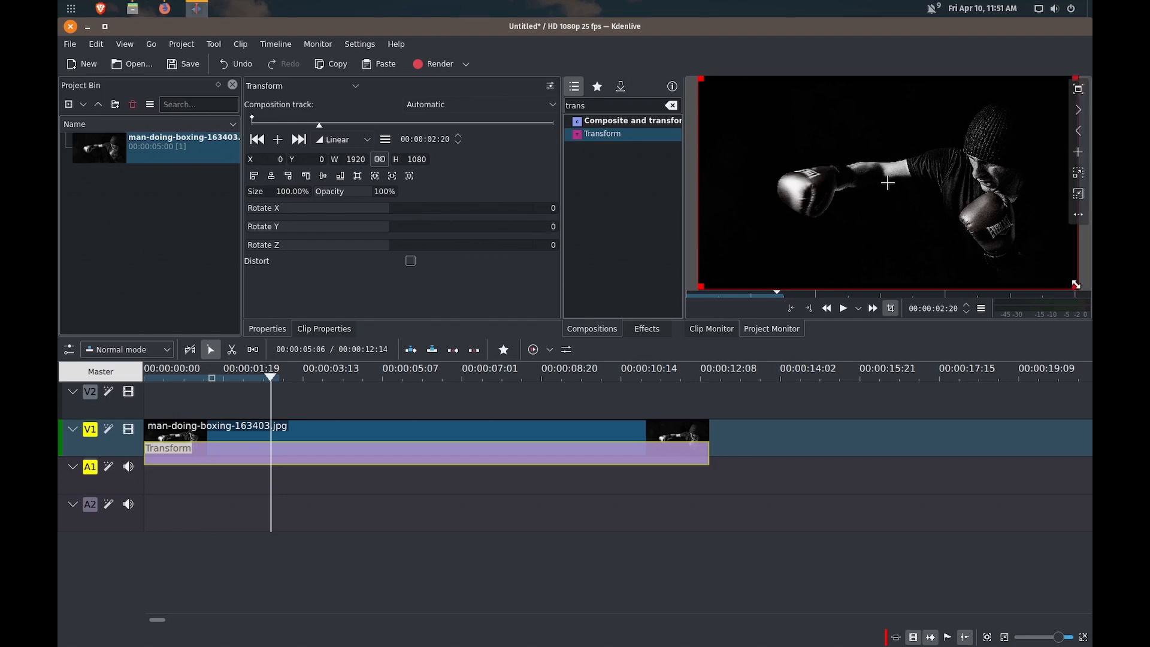
Shrink the image freehand to about 77% of the frame, and set the Transform size to 150%.
left_click_drag(1076, 285, 989, 248)
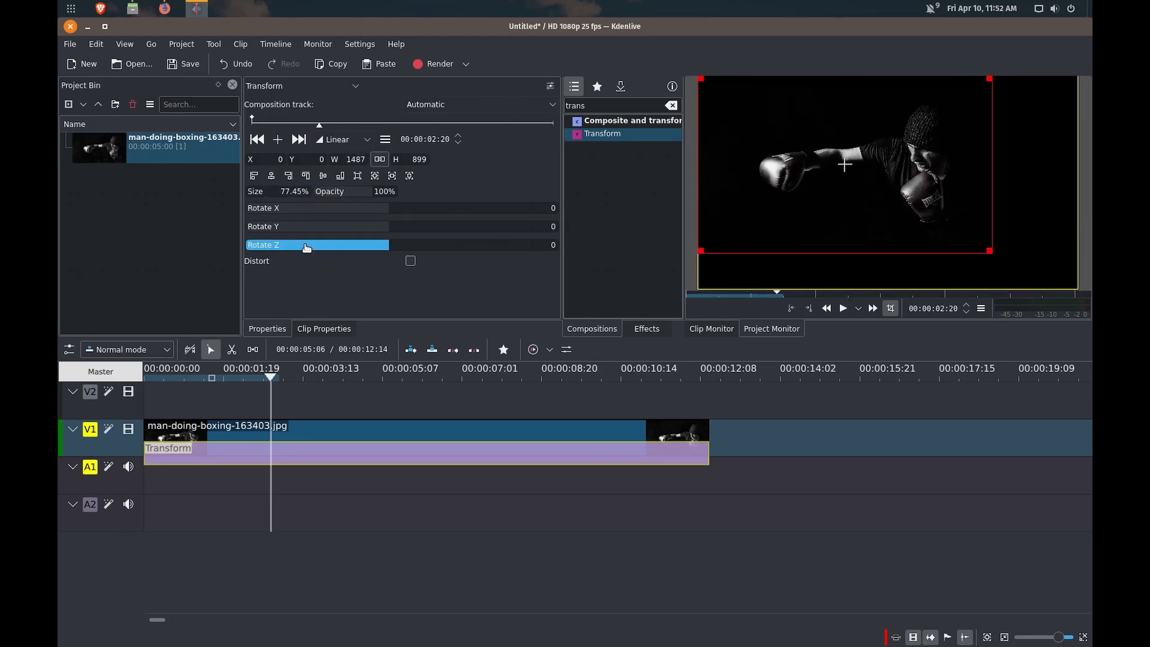
key("shift+Left")
key("shift+Left")
key("shift+Left")
key("shift+Left")
key("shift+Left")
type("150")
key("Return")
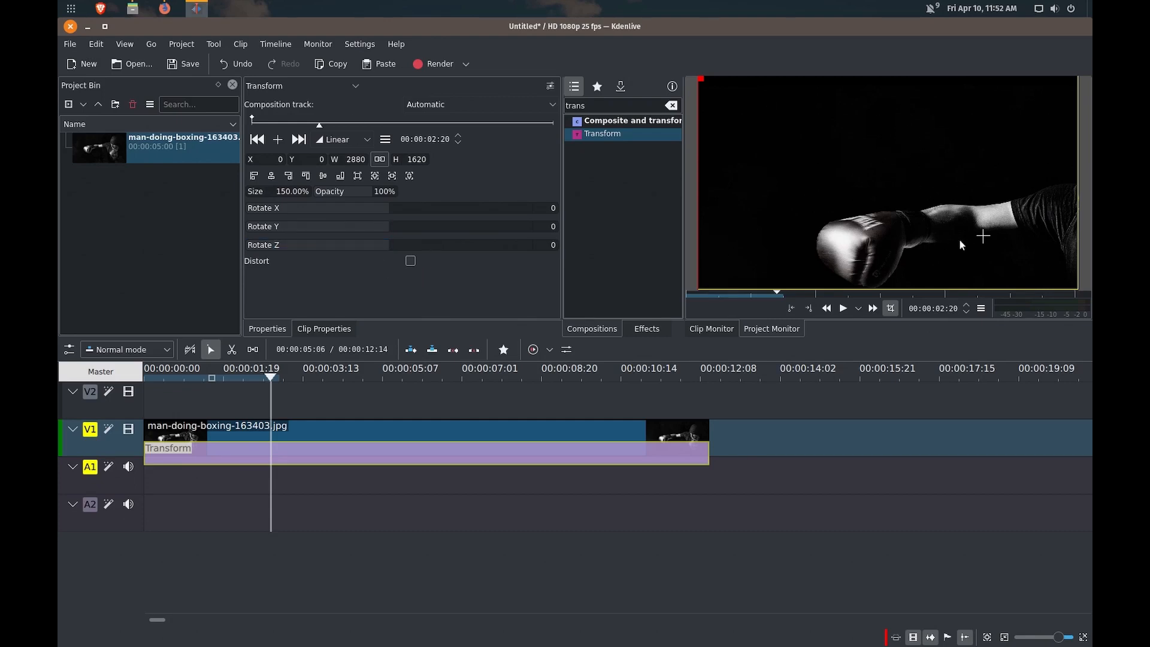
Move the image freehand to about X -689, Y -230, and set its position to X -800, Y -500.
left_click_drag(982, 236, 847, 191)
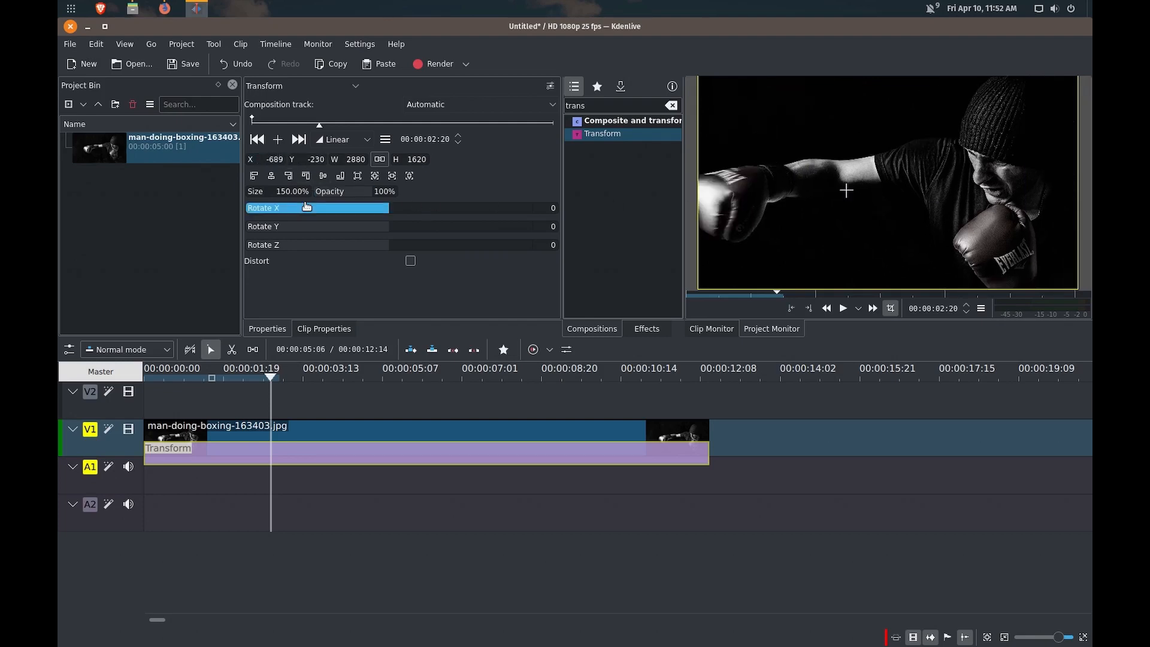
key("shift+Right")
key("shift+Right")
key("shift+Right")
type("800")
key("Tab")
key("shift+Right")
key("shift+Right")
key("shift+Right")
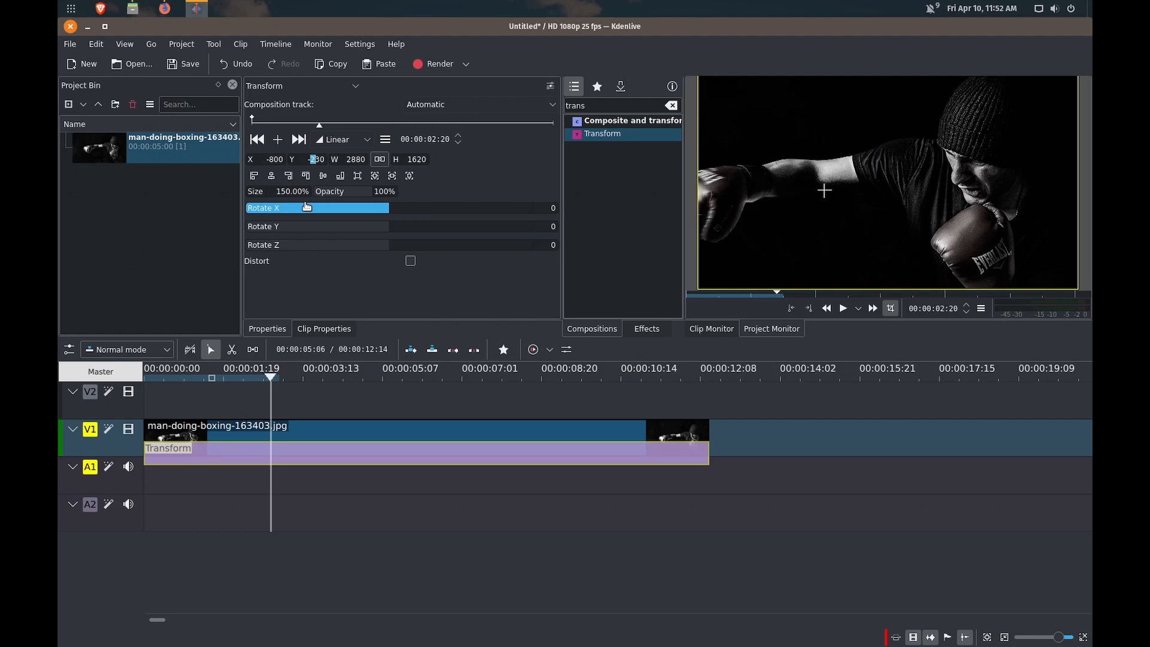
type("500")
key("Tab")
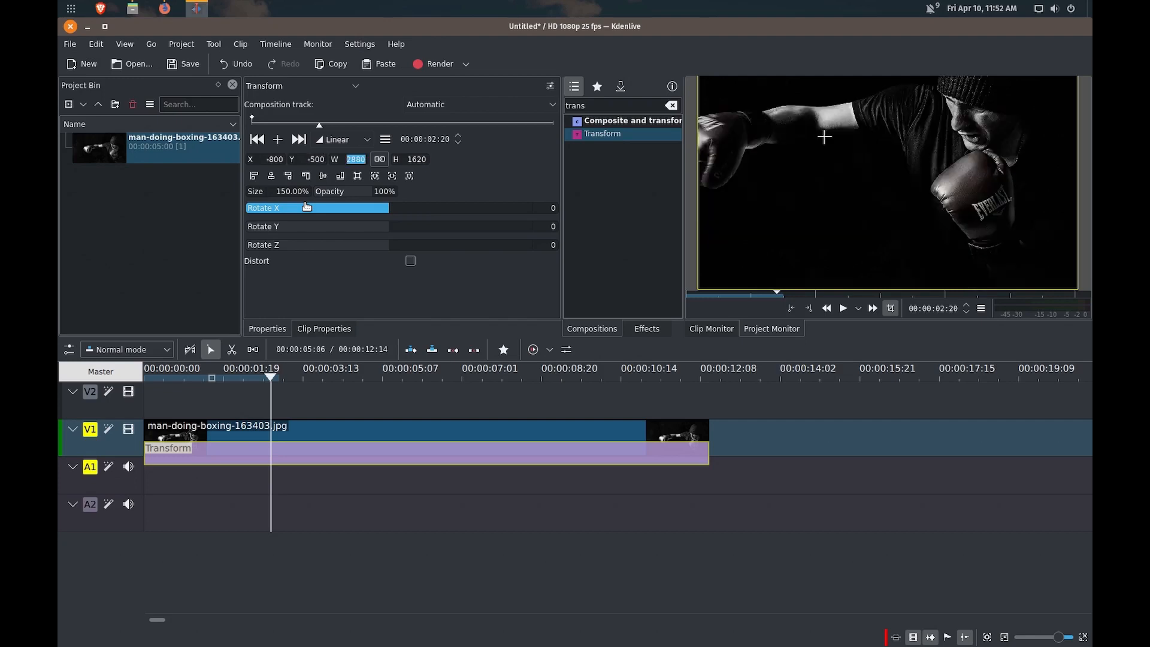
Nudge the image's X position up to -788 and down to -813, and toggle the width-height proportion lock.
left_click(271, 159)
key("Up")
key("Up")
key("Up")
key("Up")
key("Up")
key("Up")
key("Up")
key("Up")
key("Up")
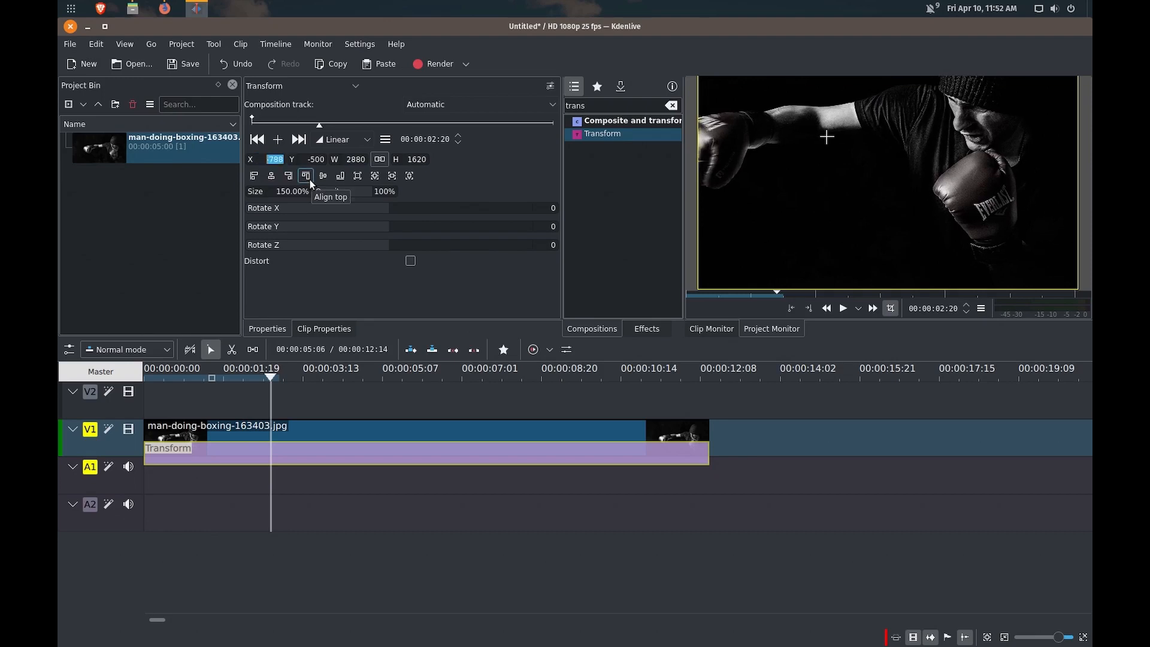
key("Down")
key("Down")
key("Down")
key("Down")
key("Down")
key("Down")
key("Down")
key("Down")
key("Down")
key("Down")
key("Down")
key("Down")
key("Down")
key("Down")
key("Down")
key("Down")
key("Down")
key("Down")
key("Down")
key("Down")
key("Down")
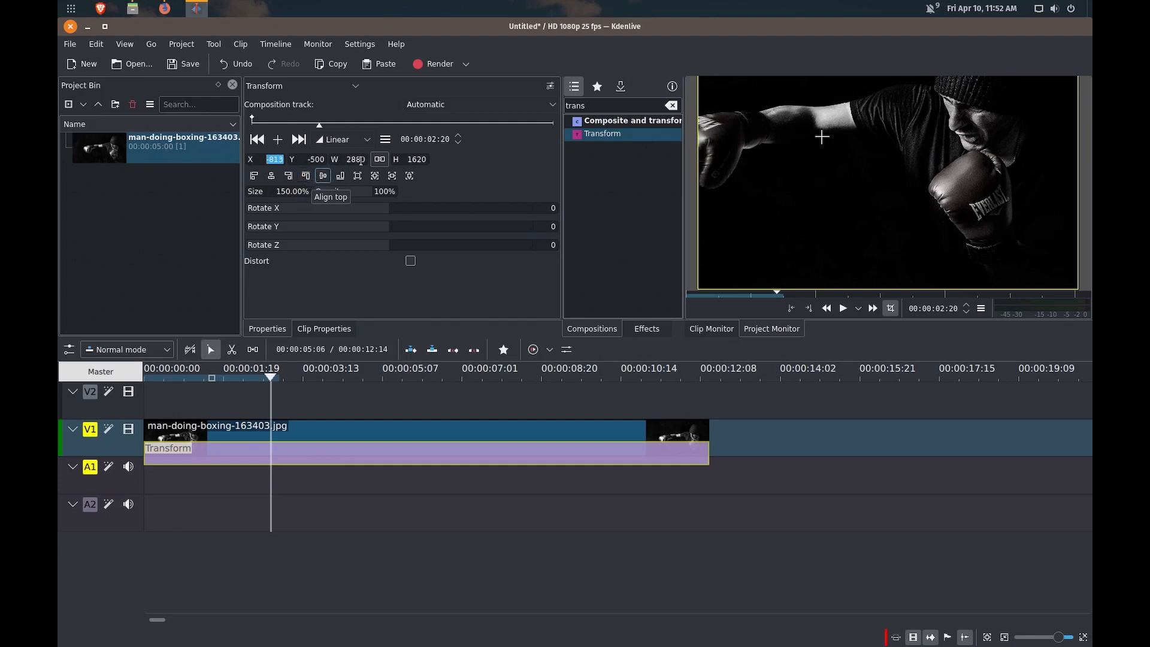
left_click(379, 161)
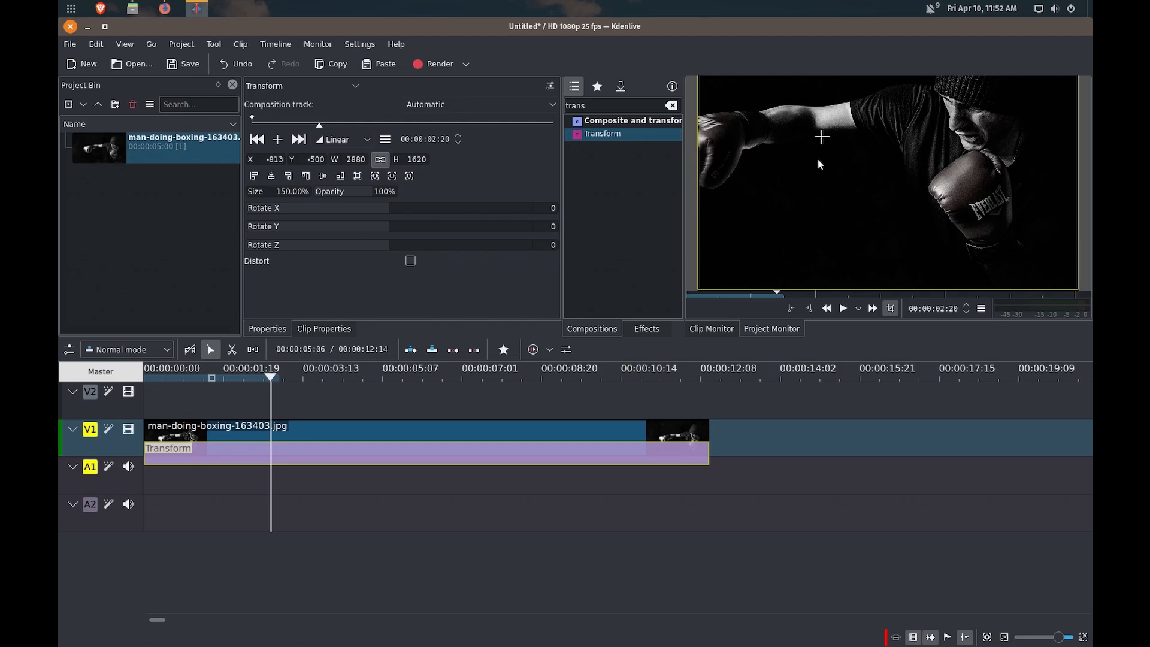
Move the image freehand to about X -114, Y 24, and centre it horizontally and vertically in the frame.
left_click_drag(822, 138, 961, 241)
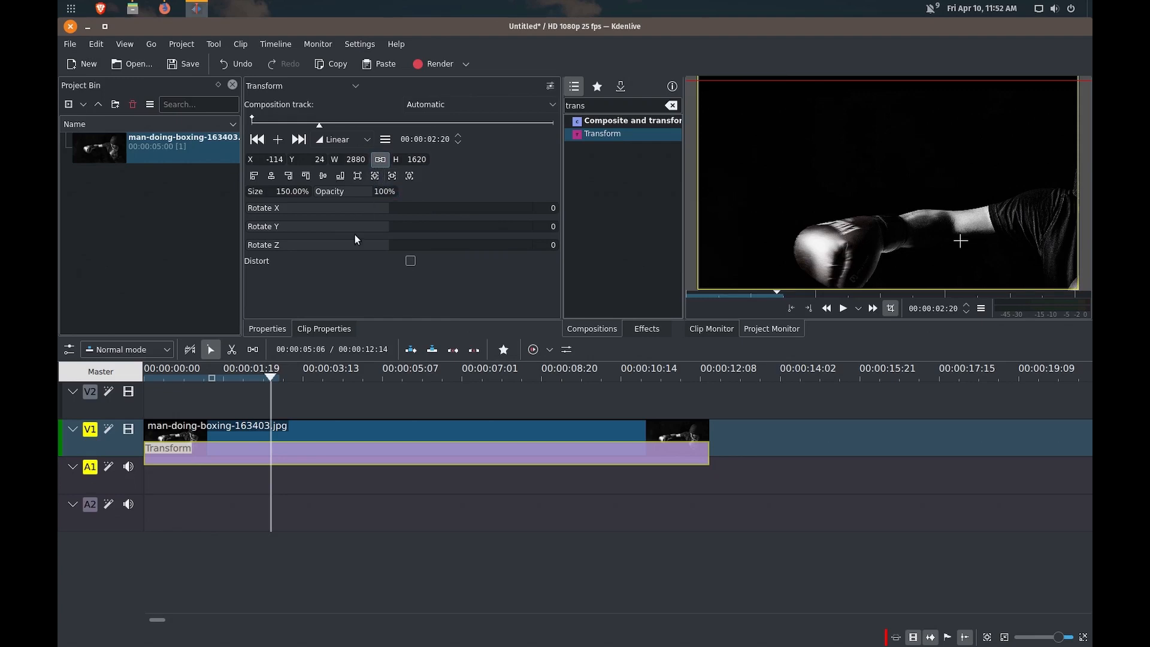
left_click(271, 177)
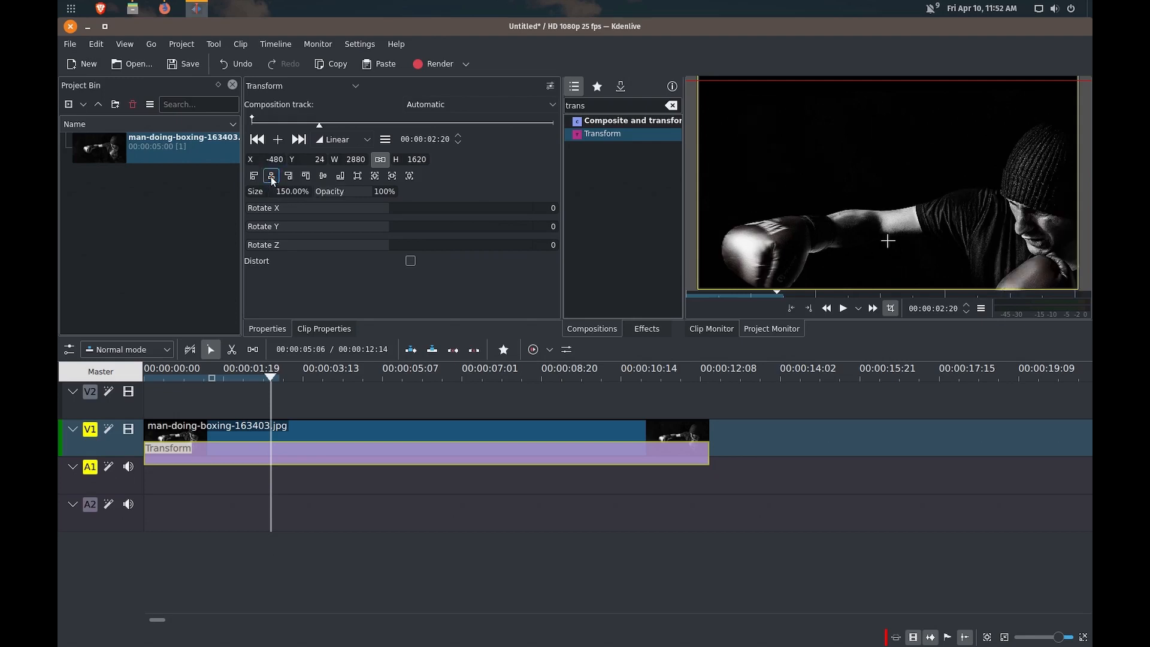
left_click(323, 177)
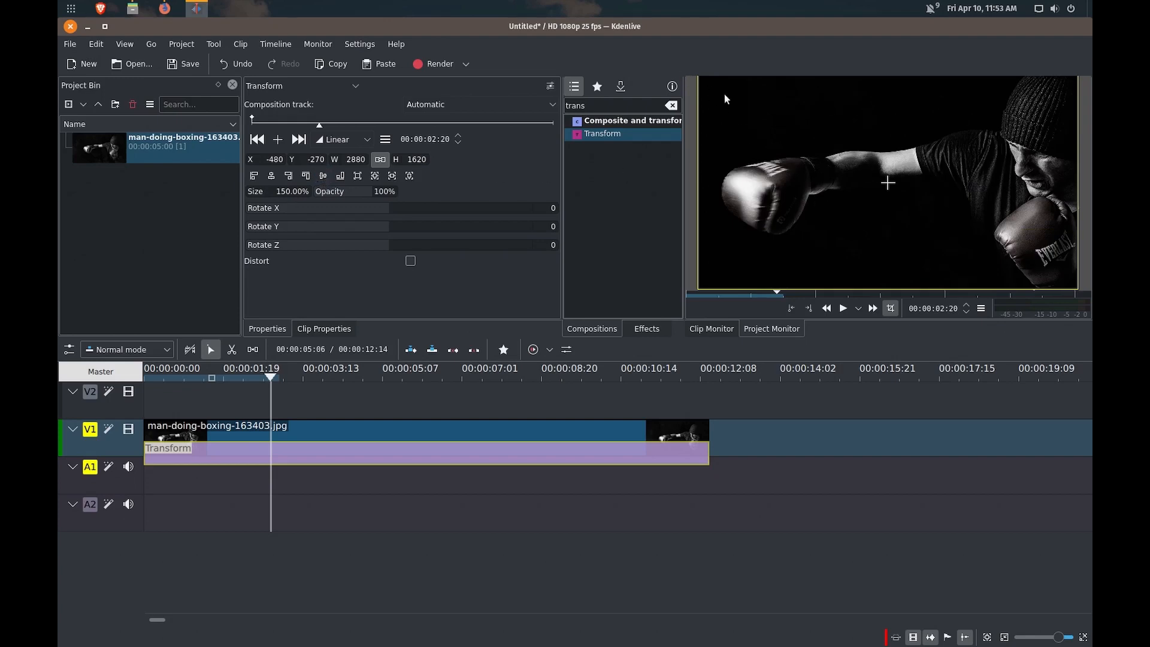
Reset the Transform size to 100% and centre the image horizontally and vertically.
mouse_move(1079, 110)
key("Tab")
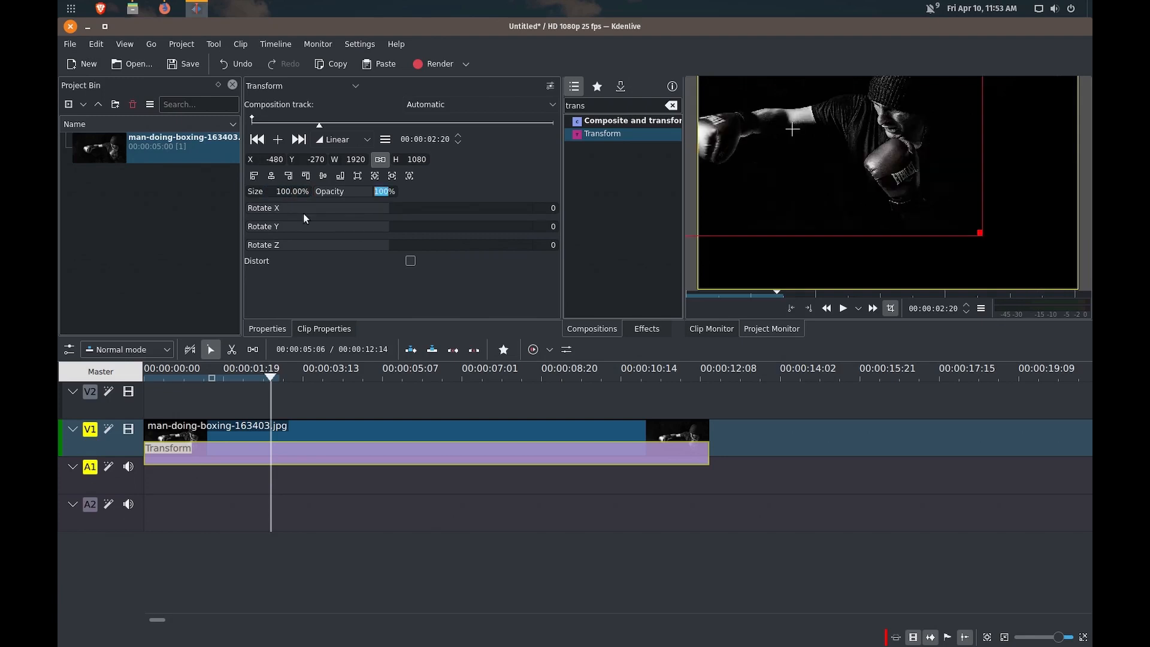
left_click(271, 178)
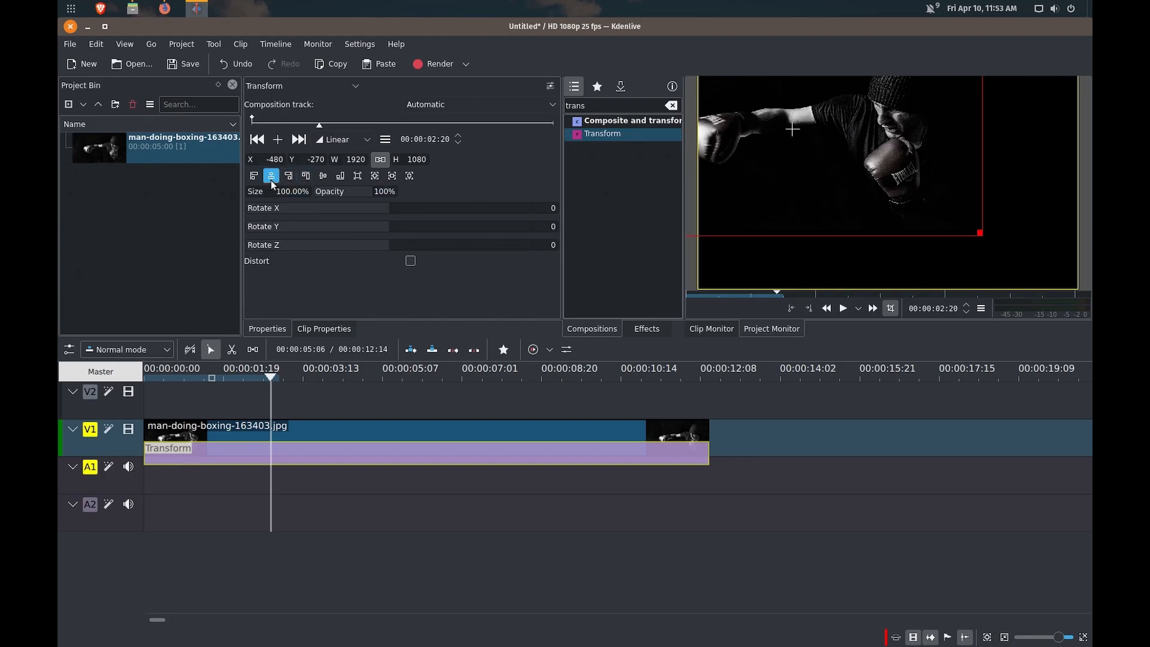
left_click(322, 178)
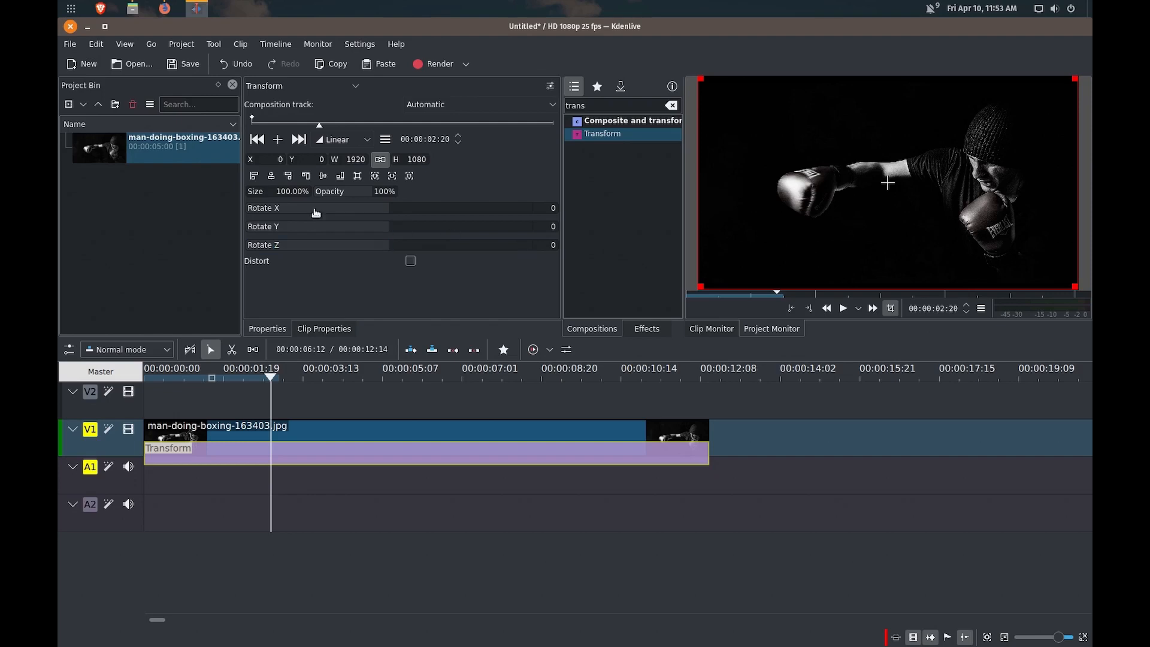
Set the Transform size to 200% and centre the enlarged image horizontally and vertically in the frame.
left_click(280, 191)
key("BackSpace")
type("2")
key("Tab")
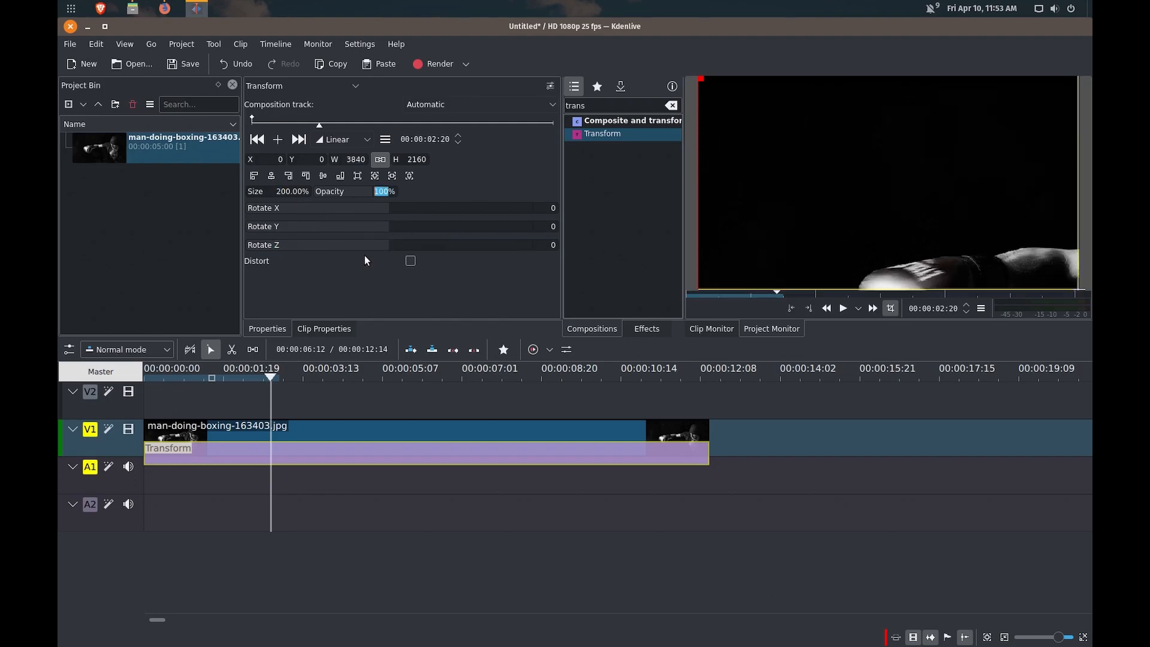
left_click(276, 177)
left_click(323, 177)
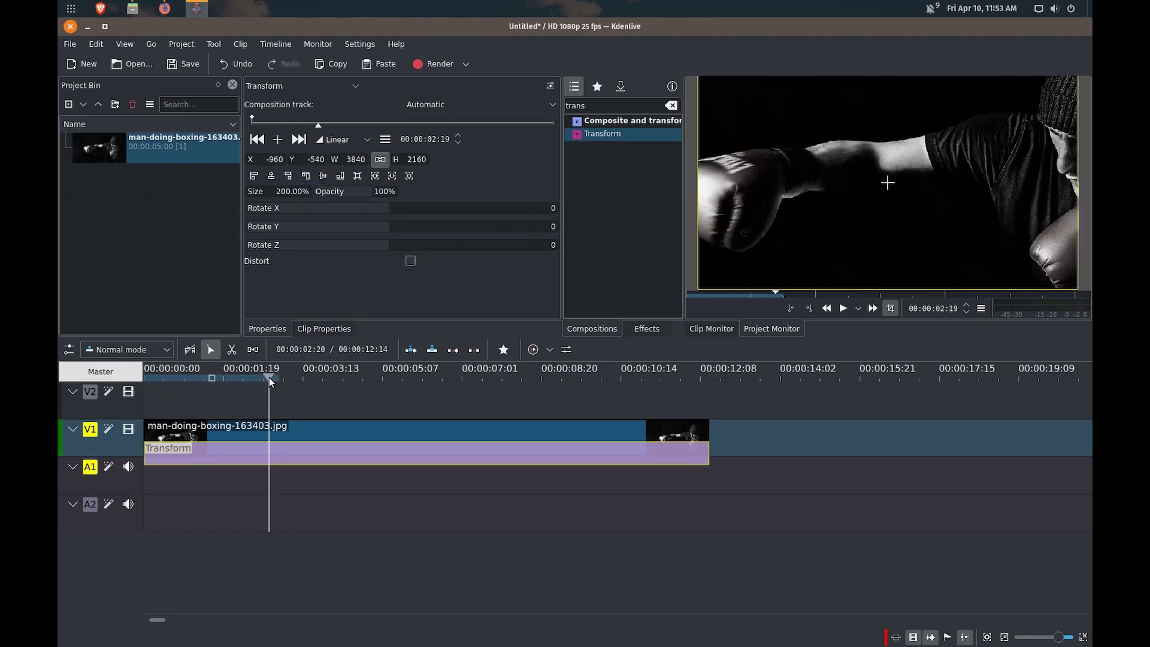
Play the timeline from the start to review the enlarged image.
left_click_drag(269, 379, 133, 394)
key("space")
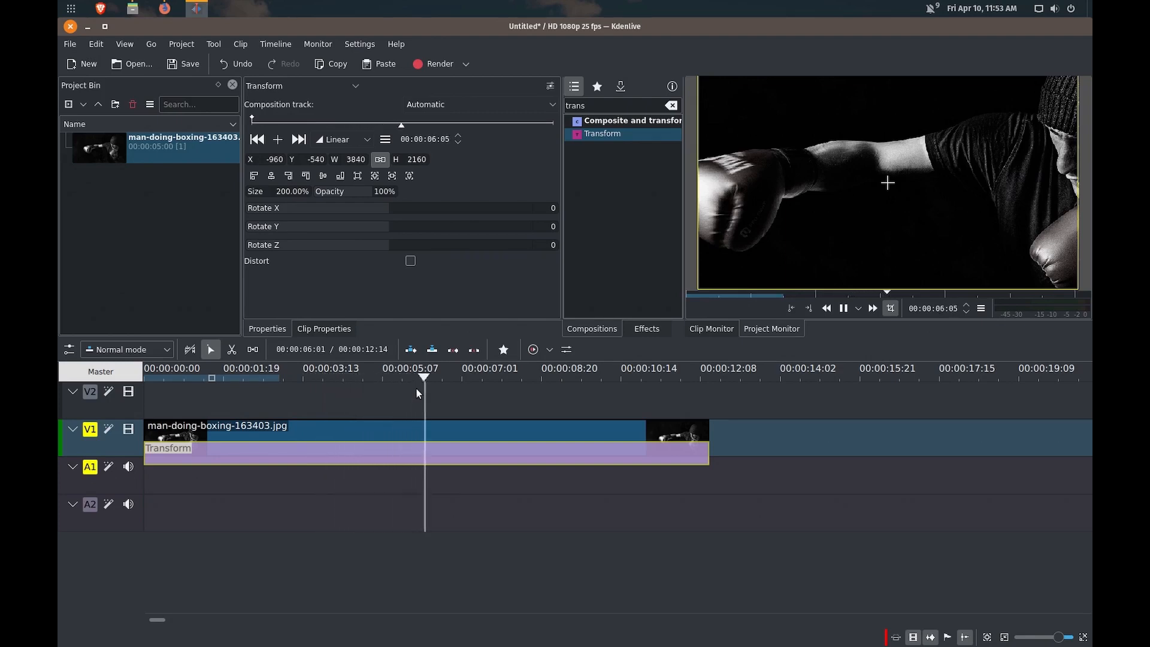
Stop playback and add a Transform keyframe at 00:00:02:03.
key("space")
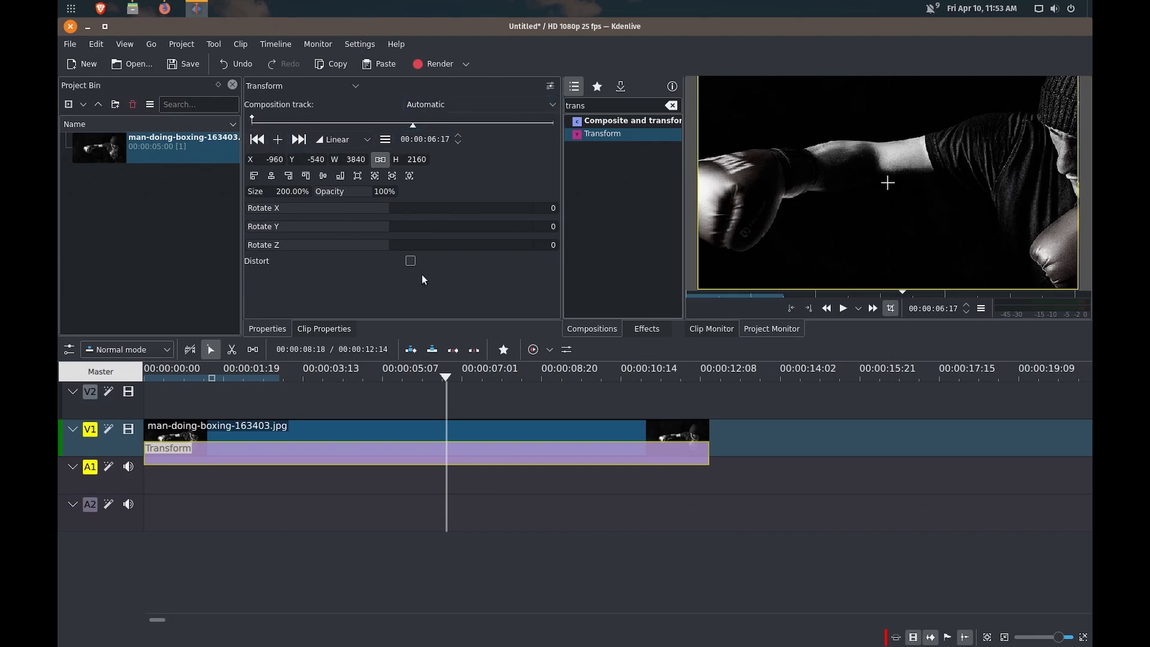
left_click(257, 139)
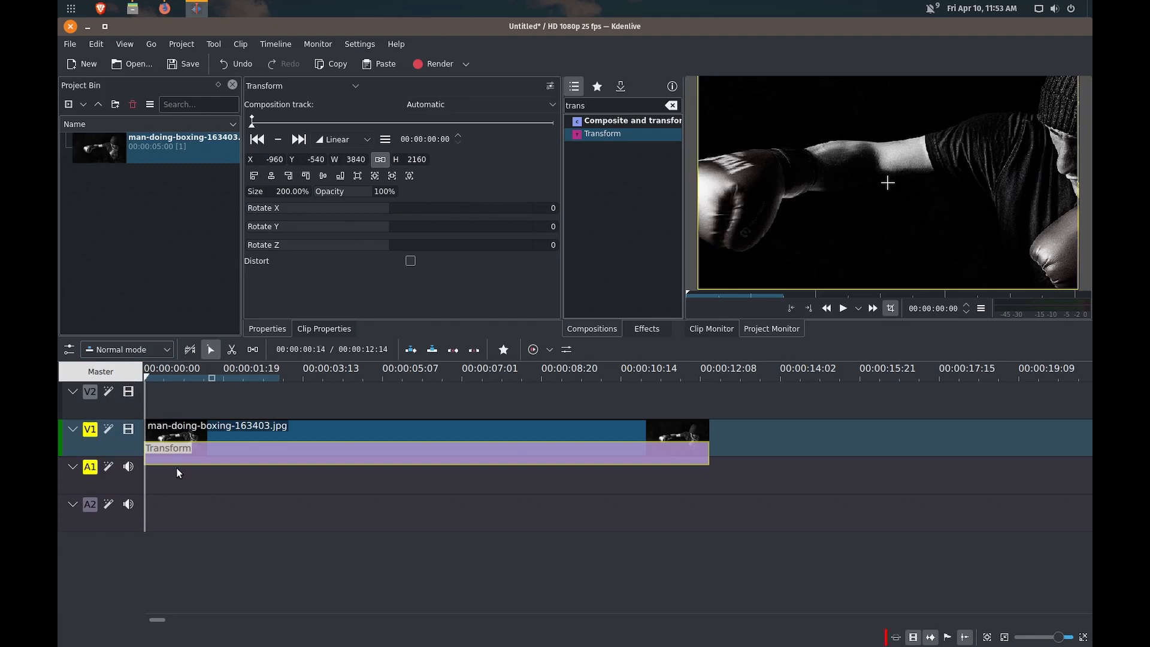
key("space")
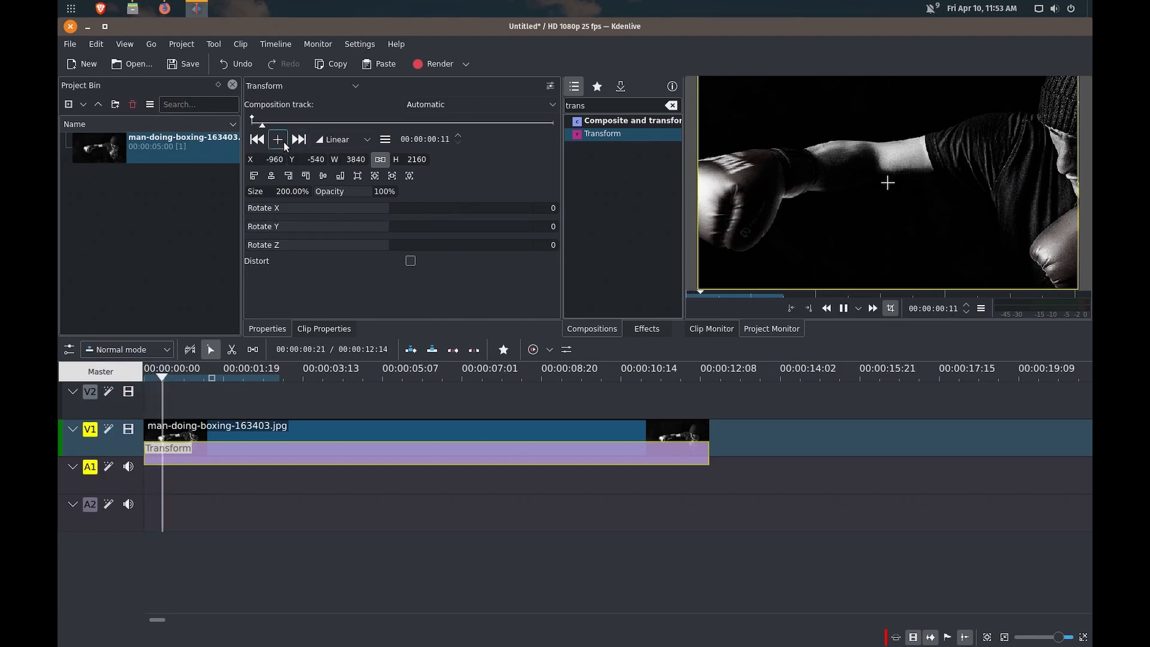
key("space")
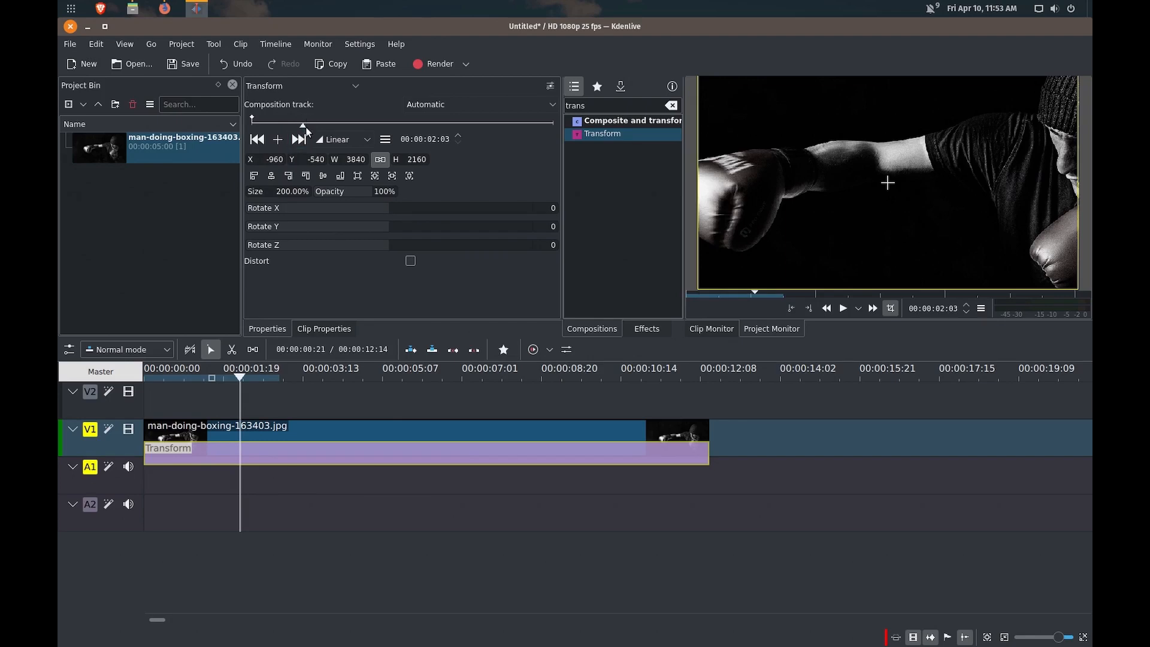
left_click(277, 142)
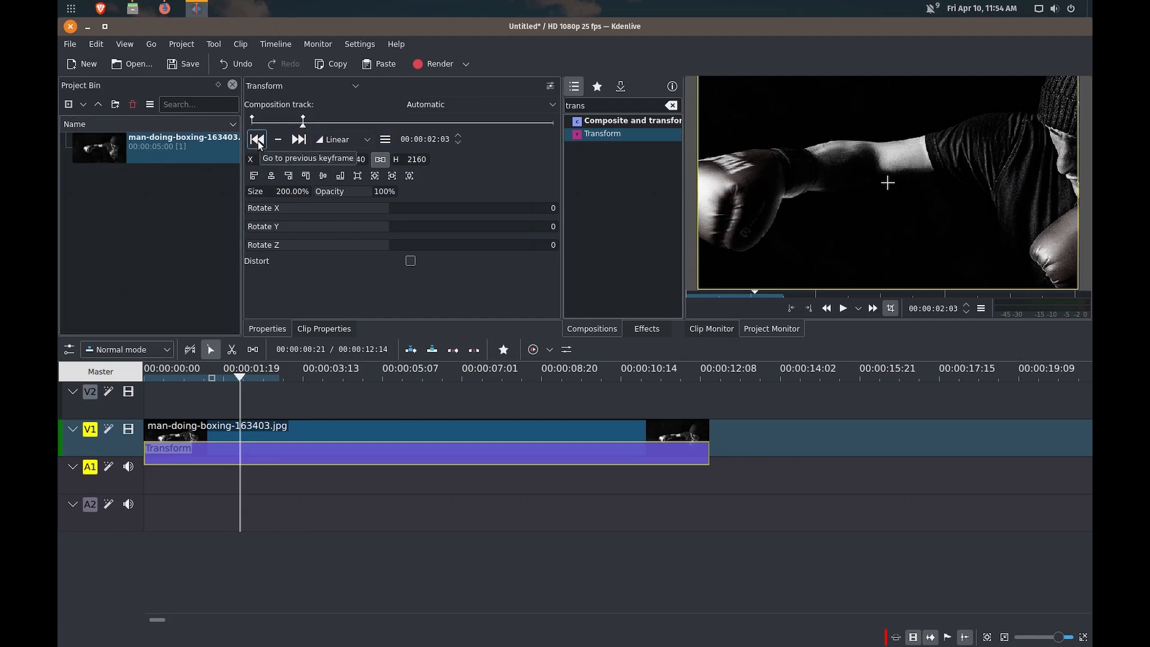
At the first keyframe, set the Transform size to 100% and centre the image horizontally and vertically.
left_click(258, 140)
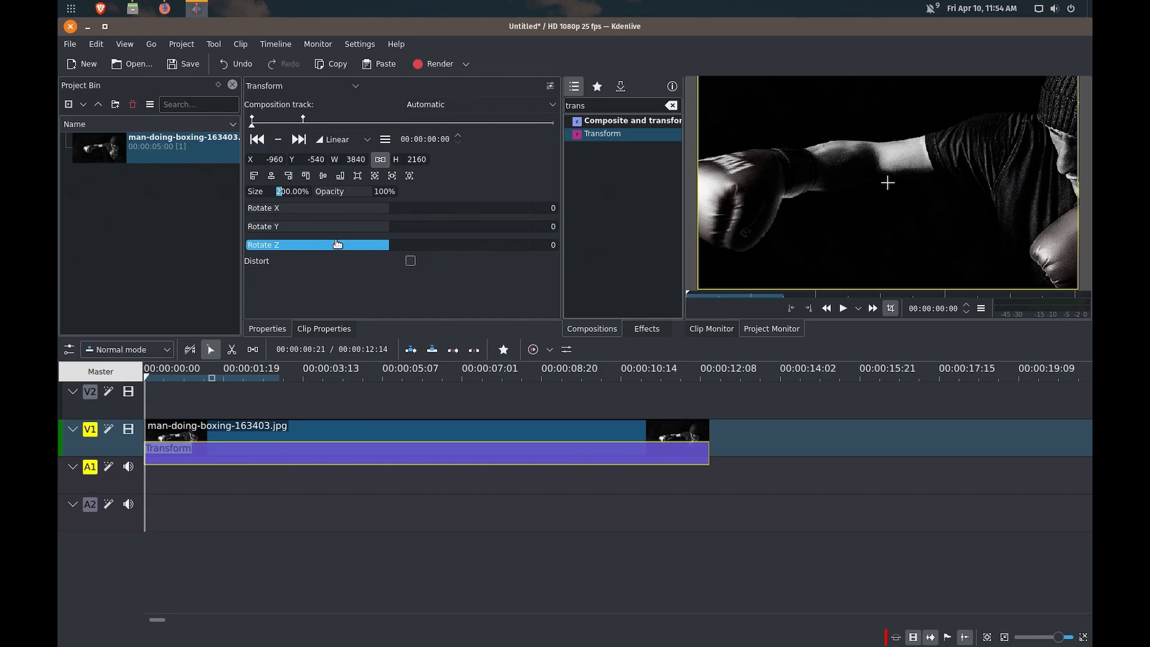
type("1")
key("Tab")
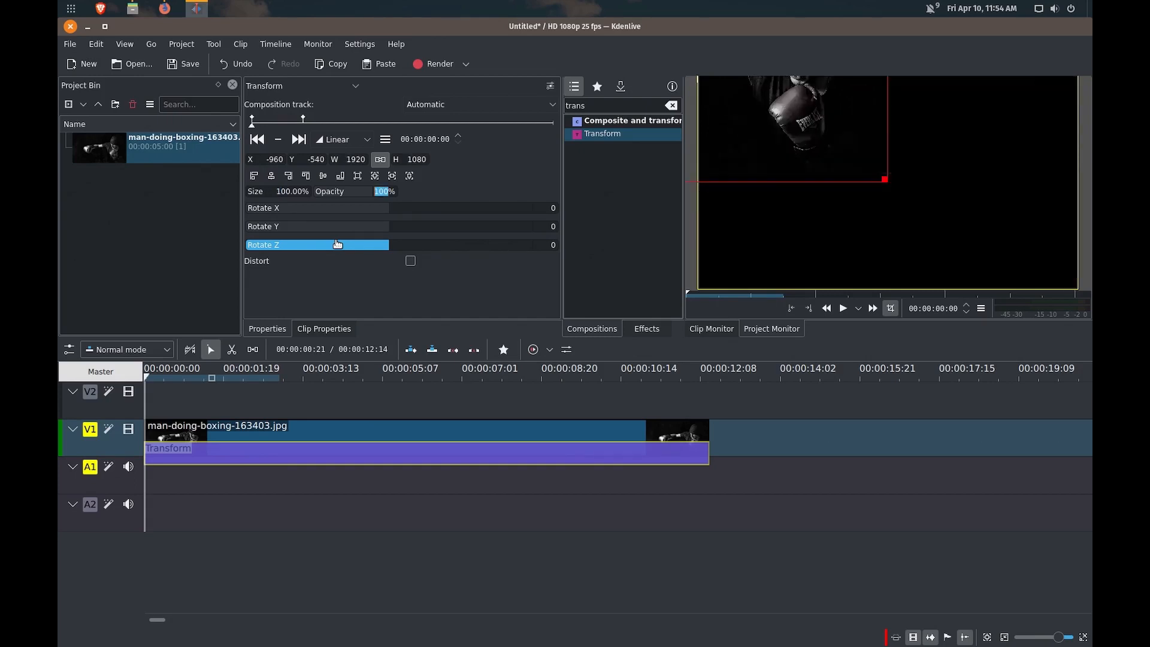
left_click(288, 176)
left_click(325, 176)
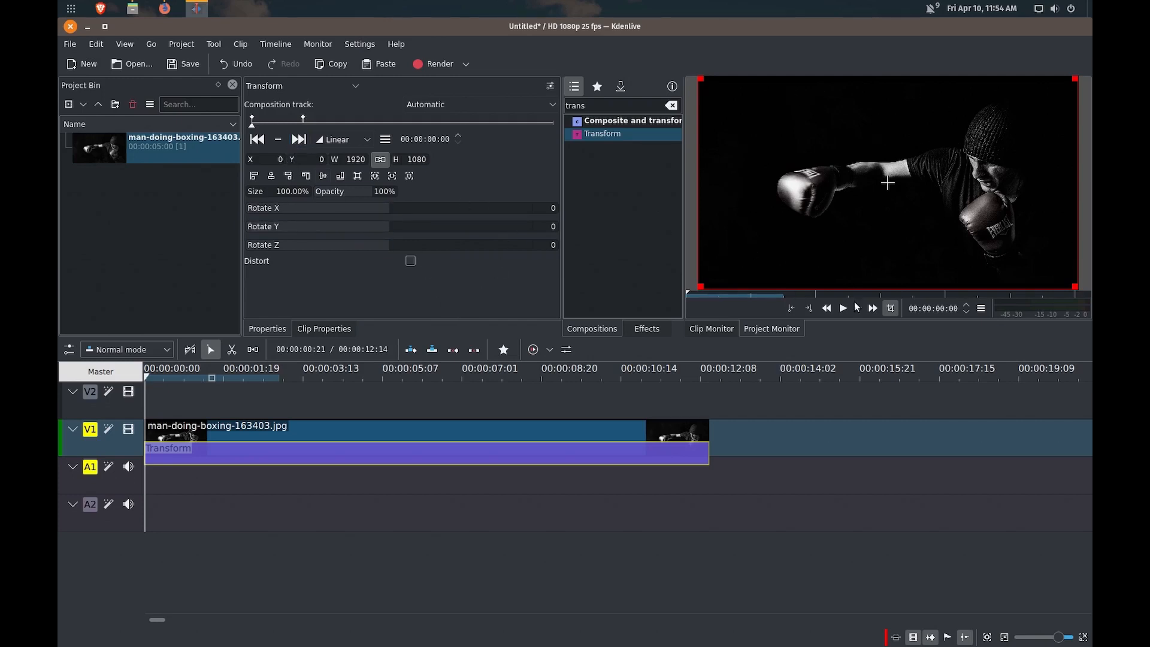
Compare the two keyframes and play the zoom animation from the start.
left_click(298, 139)
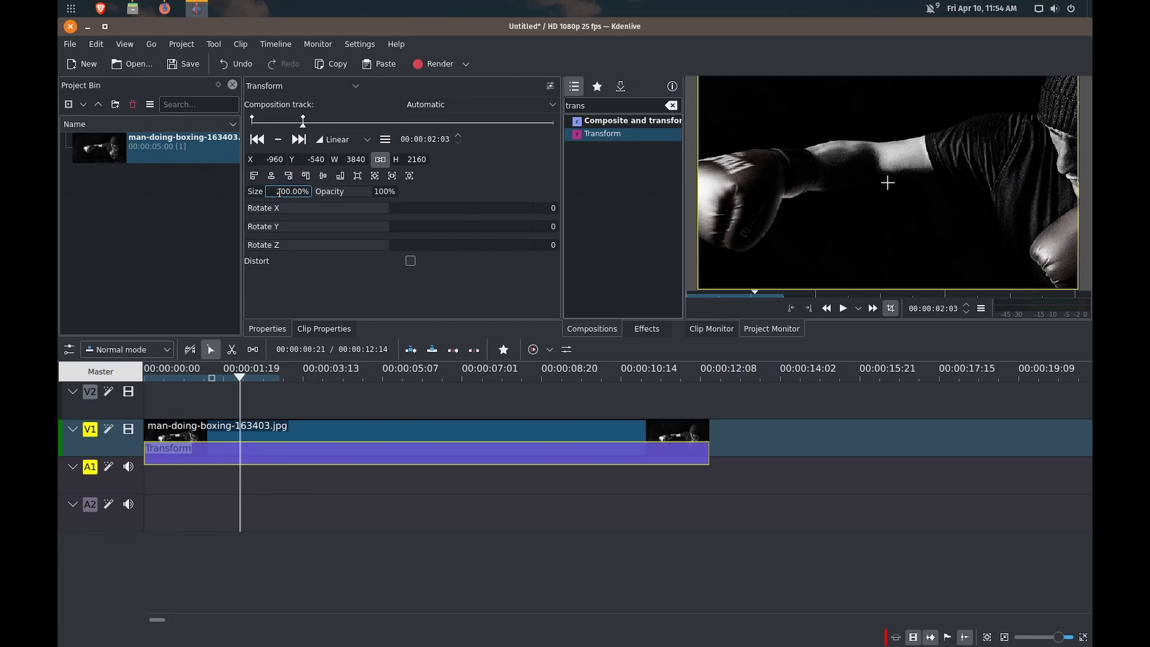
left_click(261, 142)
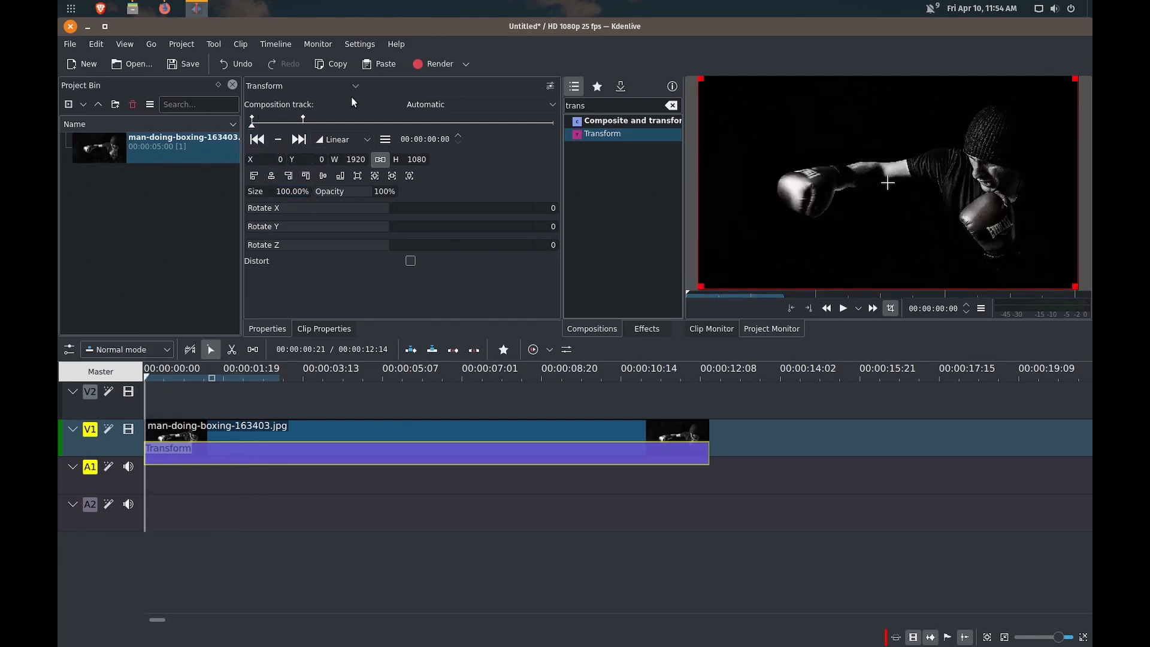
key("space")
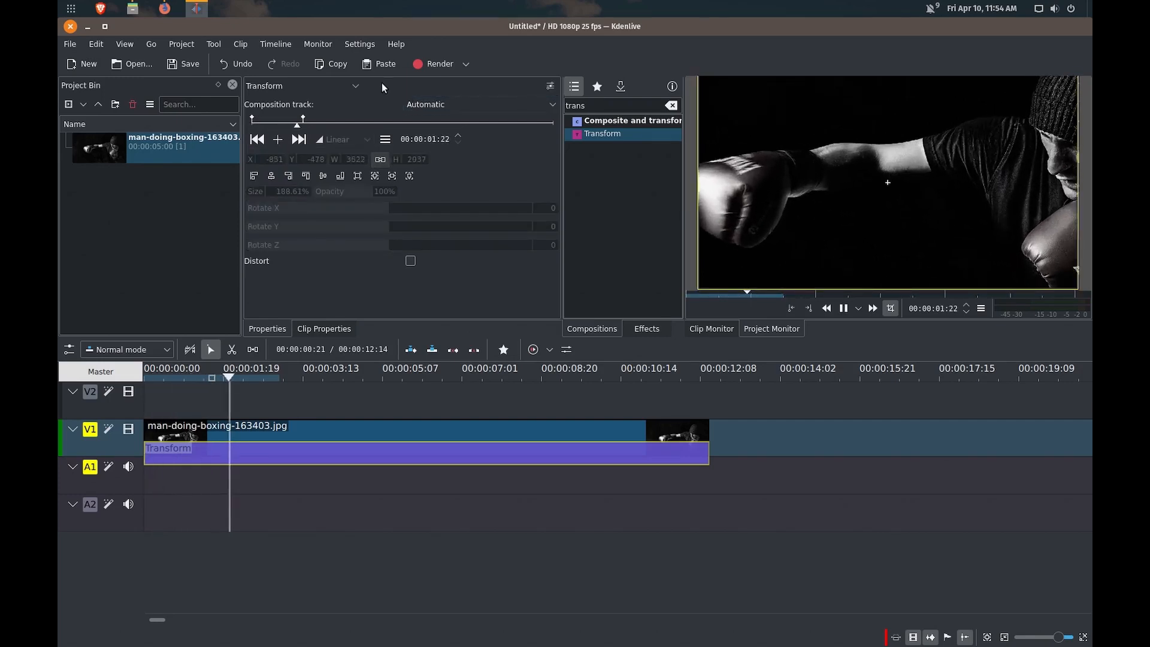
key("space")
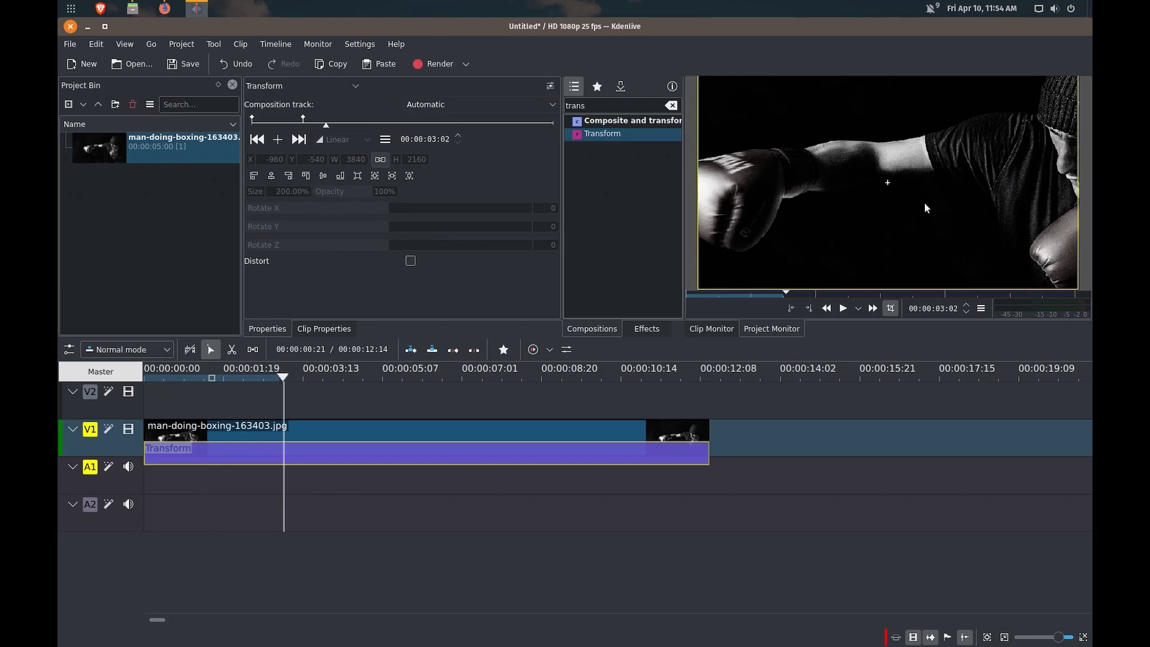
Add a third keyframe at 00:00:04:14 and move the image freehand to about X -1612, Y -370, framing the boxer's face.
key("space")
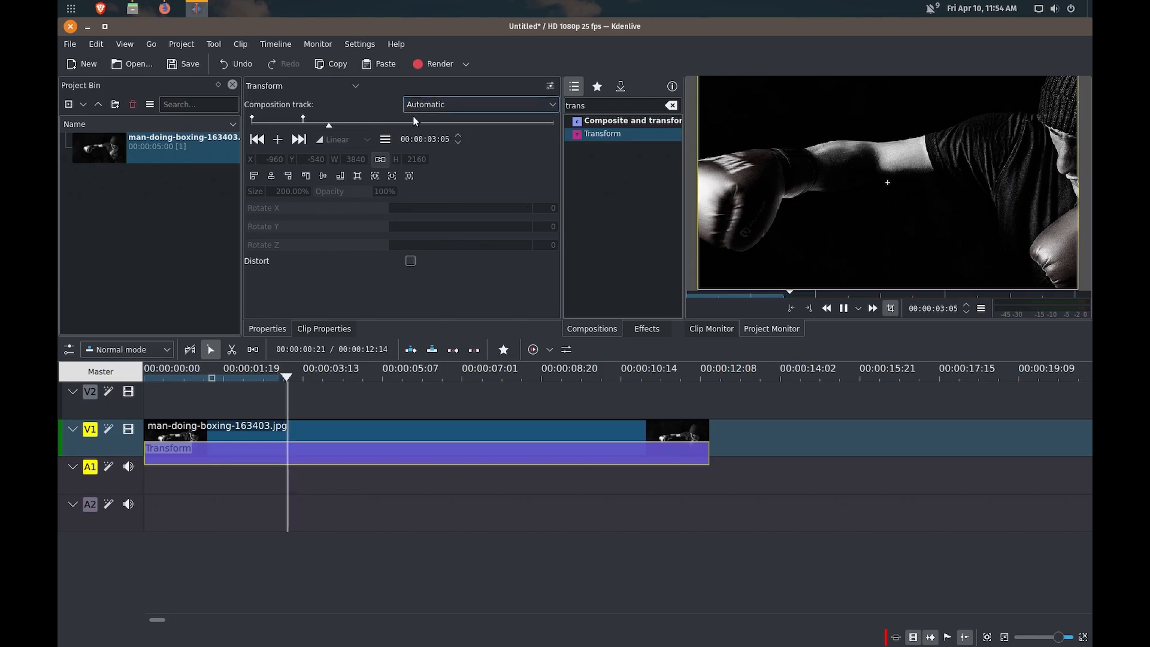
key("space")
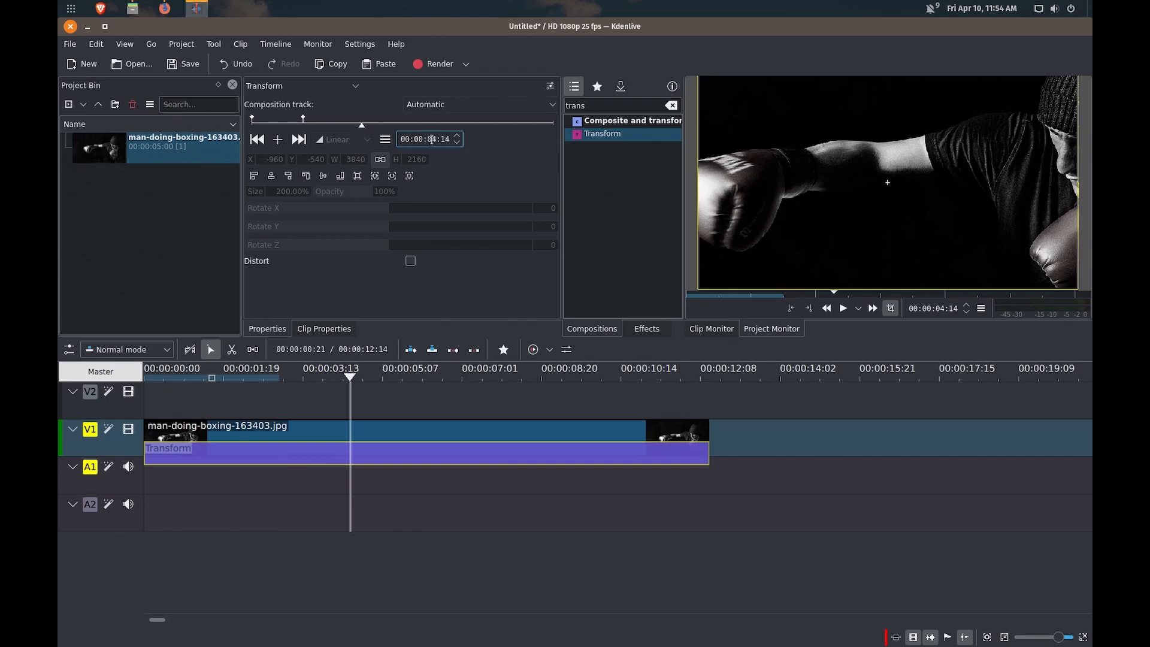
left_click(278, 145)
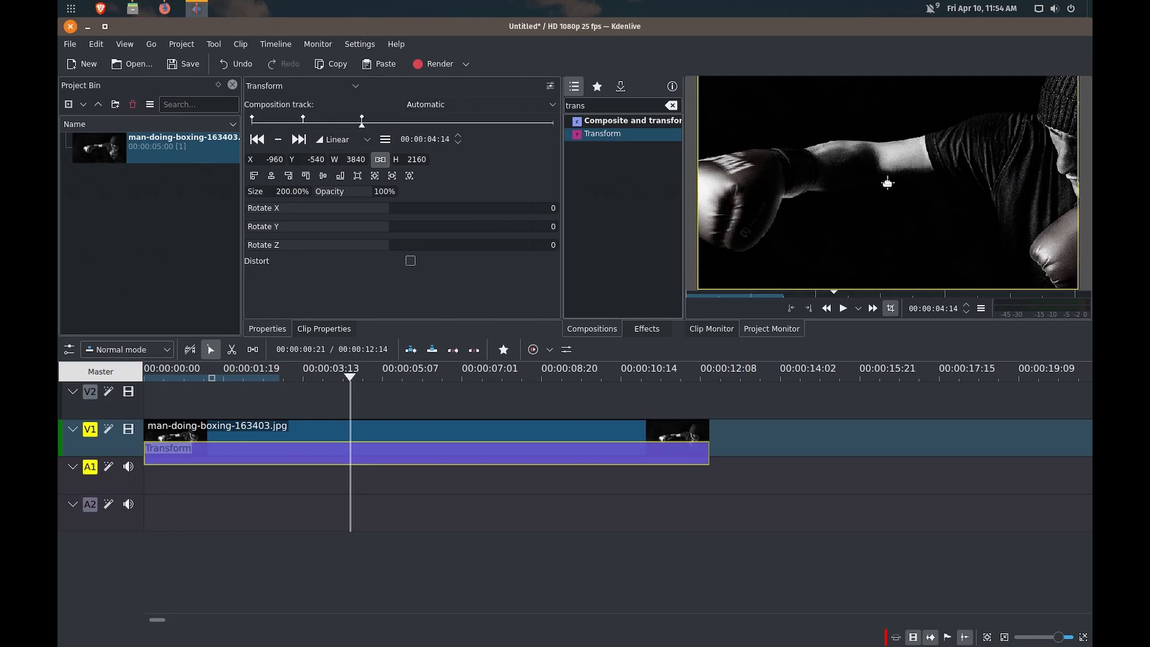
left_click_drag(888, 182, 758, 216)
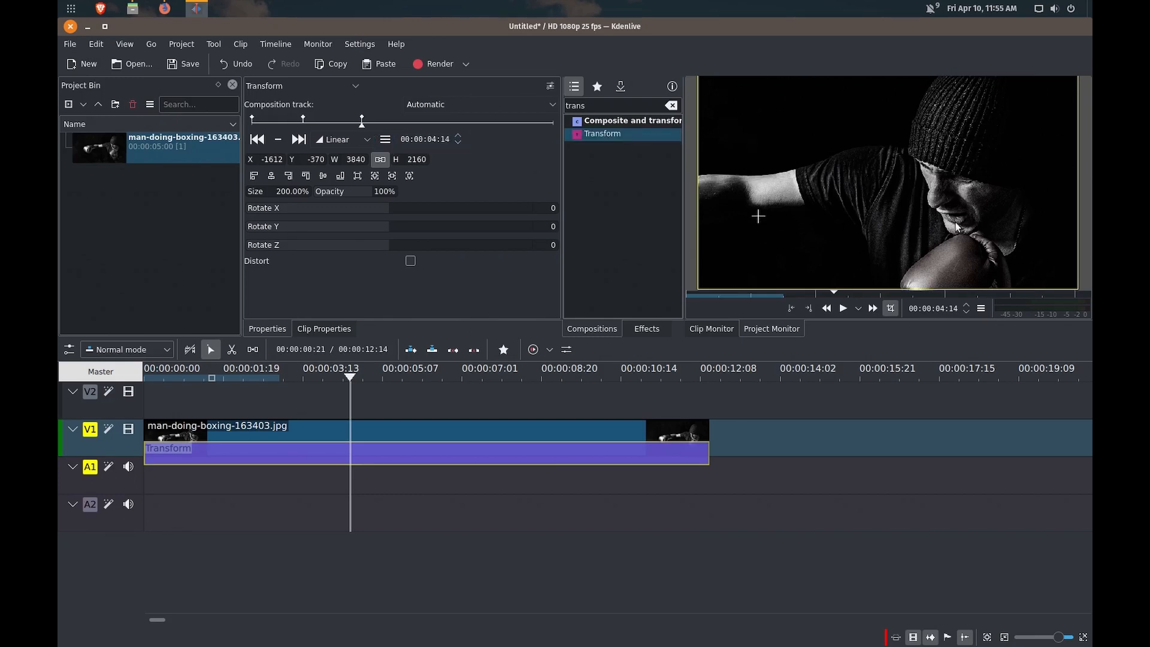
Return to the first keyframe and play the timeline to review the zoom and the pan to the face.
left_click(258, 139)
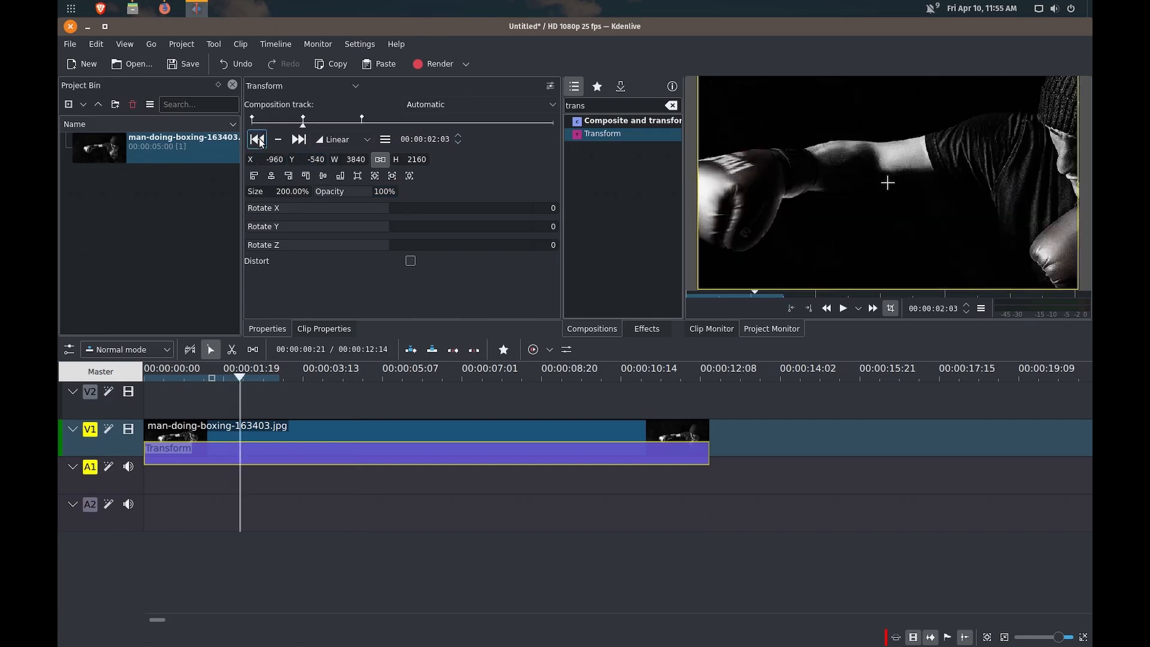
left_click(257, 140)
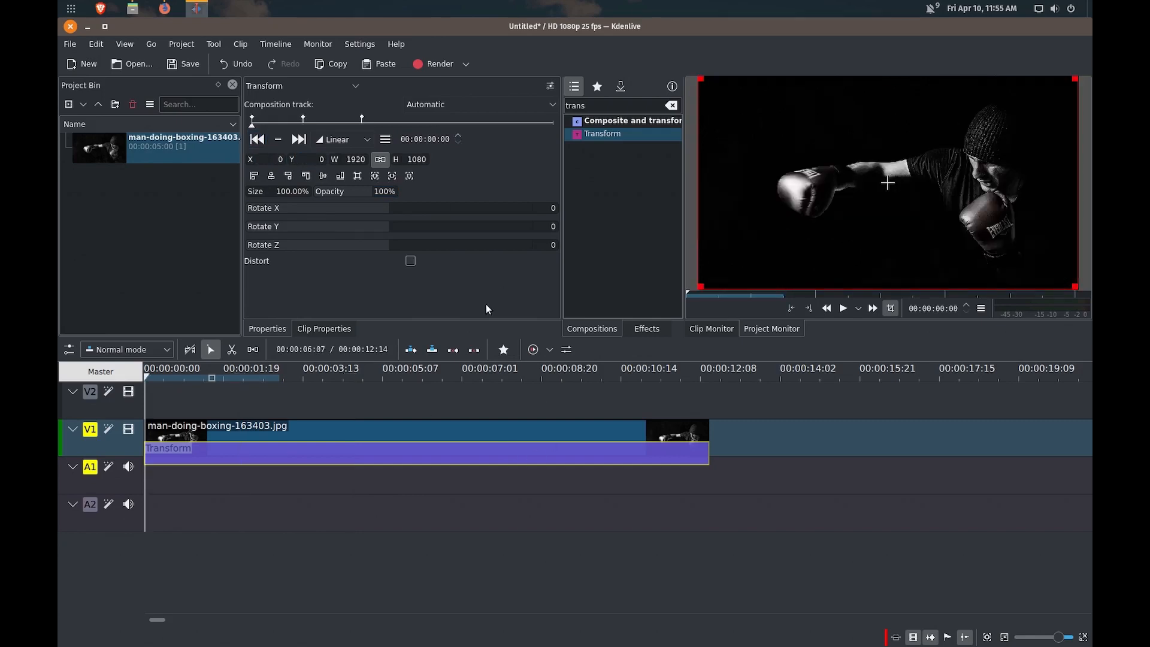
key("space")
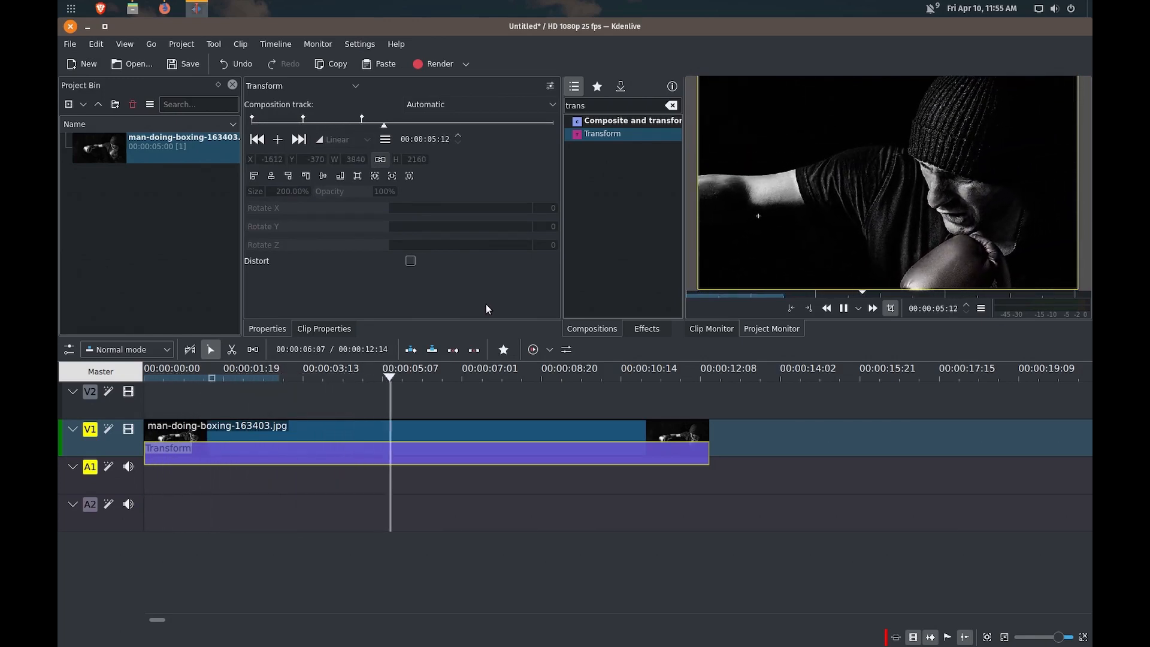
key("space")
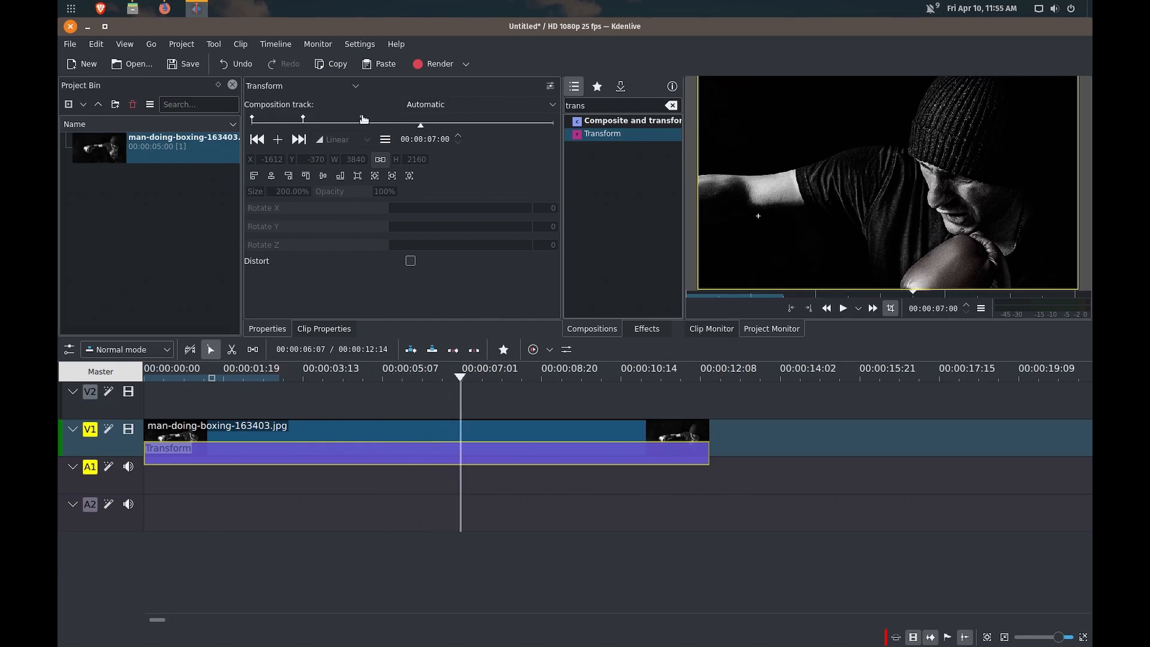
Delete the Transform keyframes at 00:00:04:14 and 00:00:02:03.
left_click(261, 143)
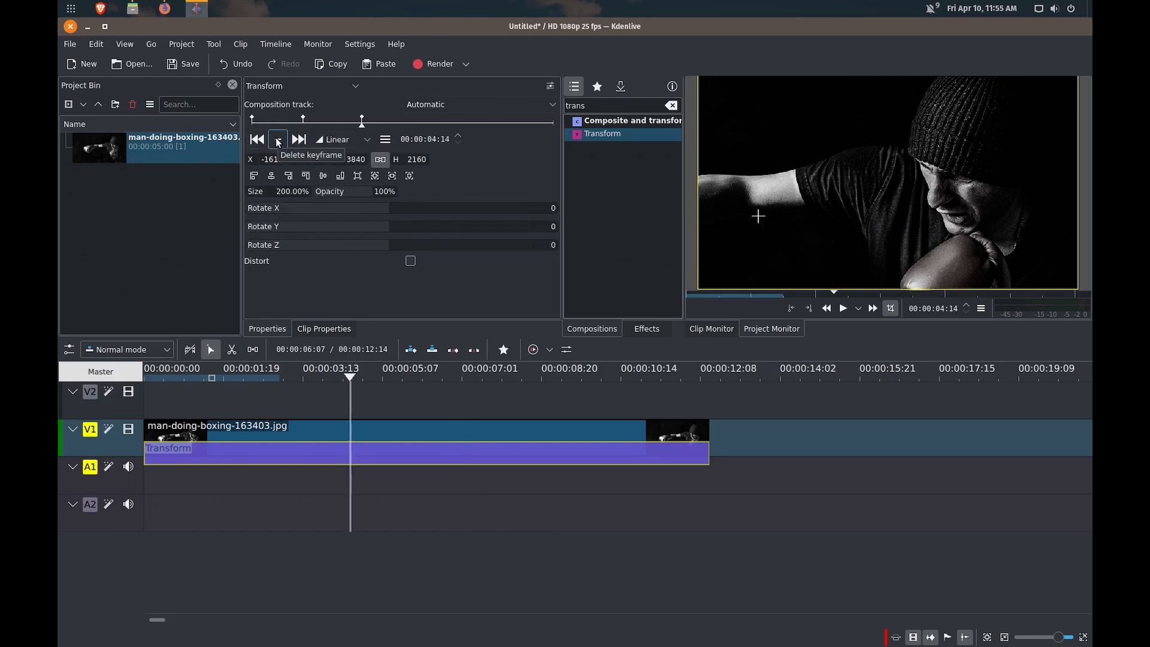
left_click(278, 143)
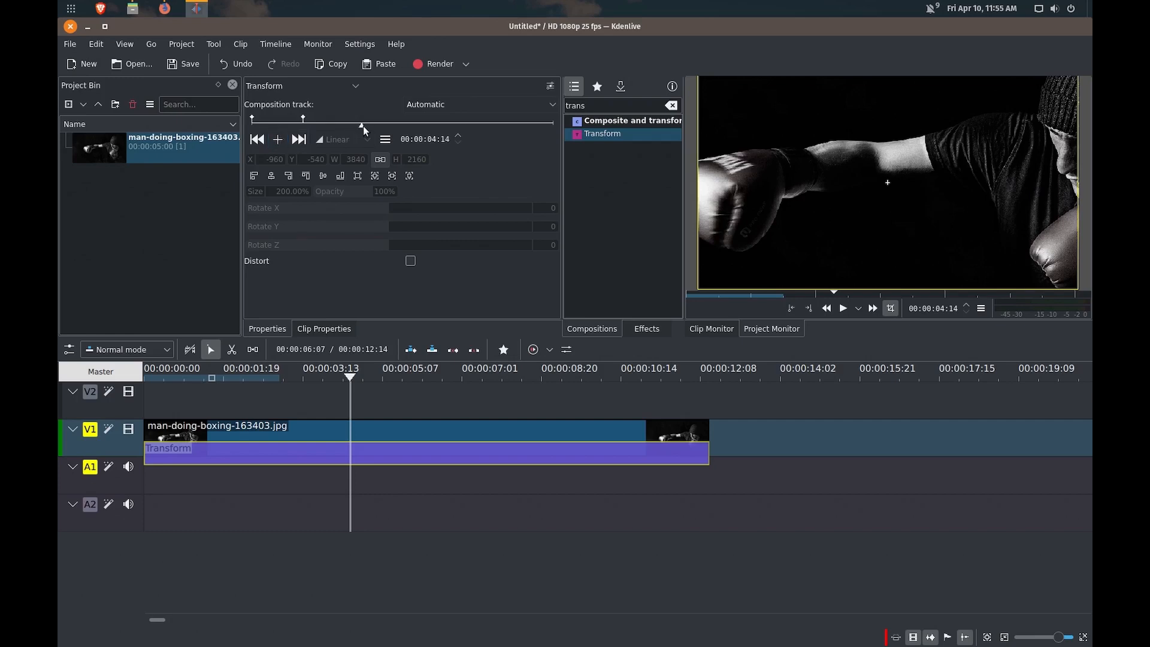
left_click(264, 142)
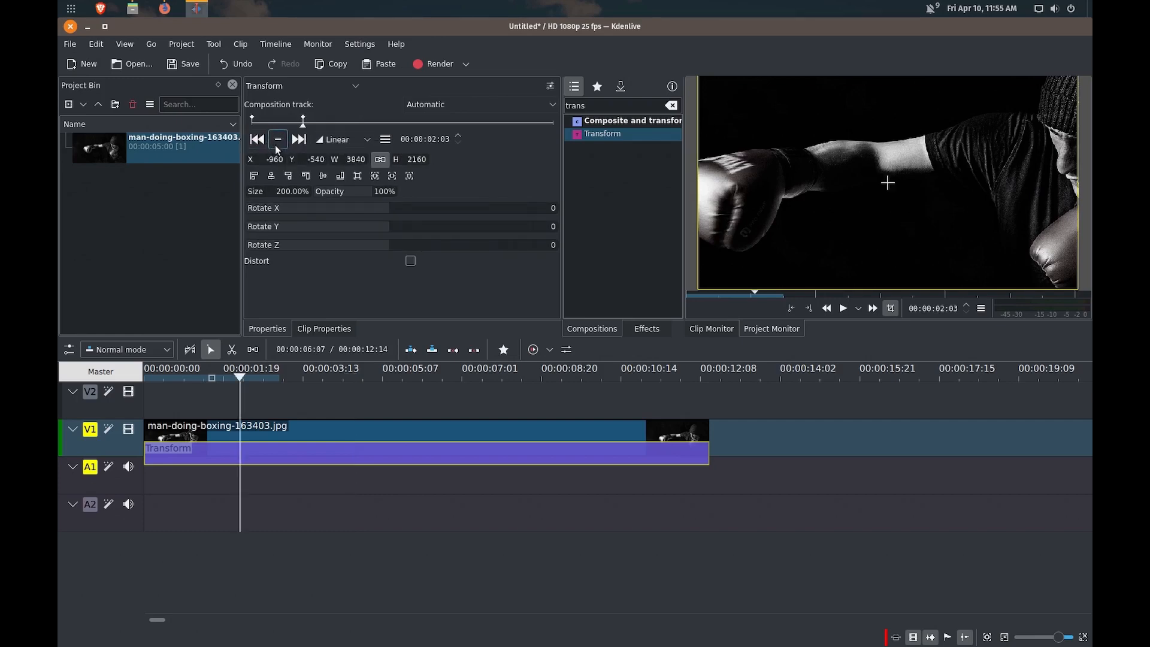
left_click(277, 144)
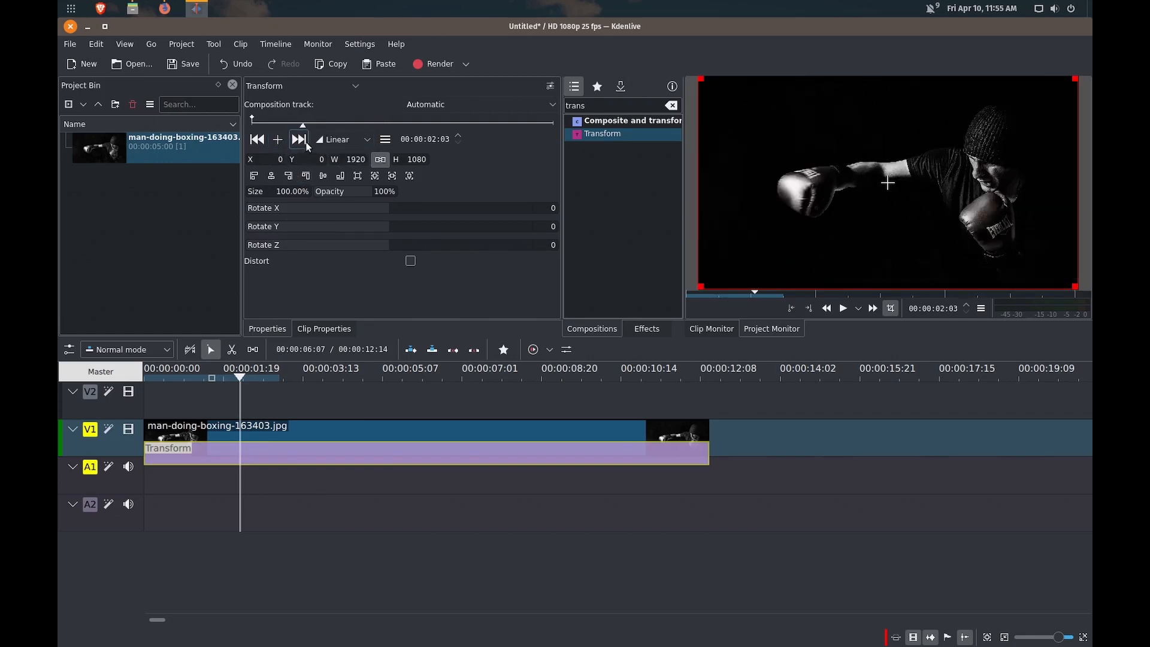
Add a Transform keyframe at 00:00:03:09 with the size kept at 100%.
key("space")
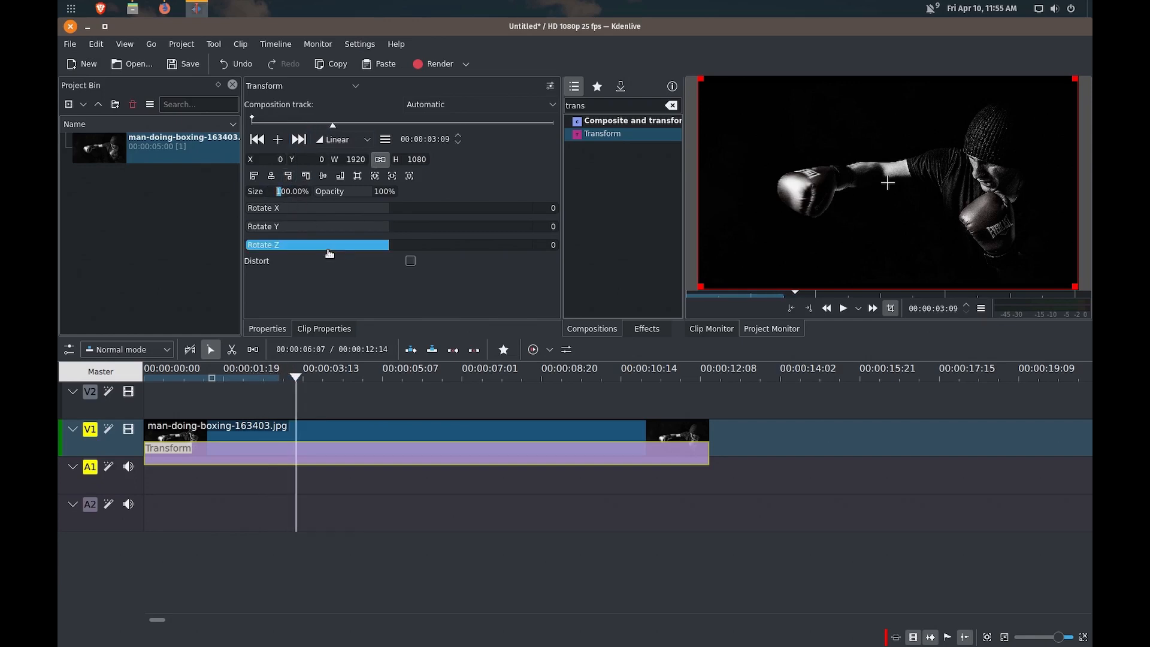
type("2")
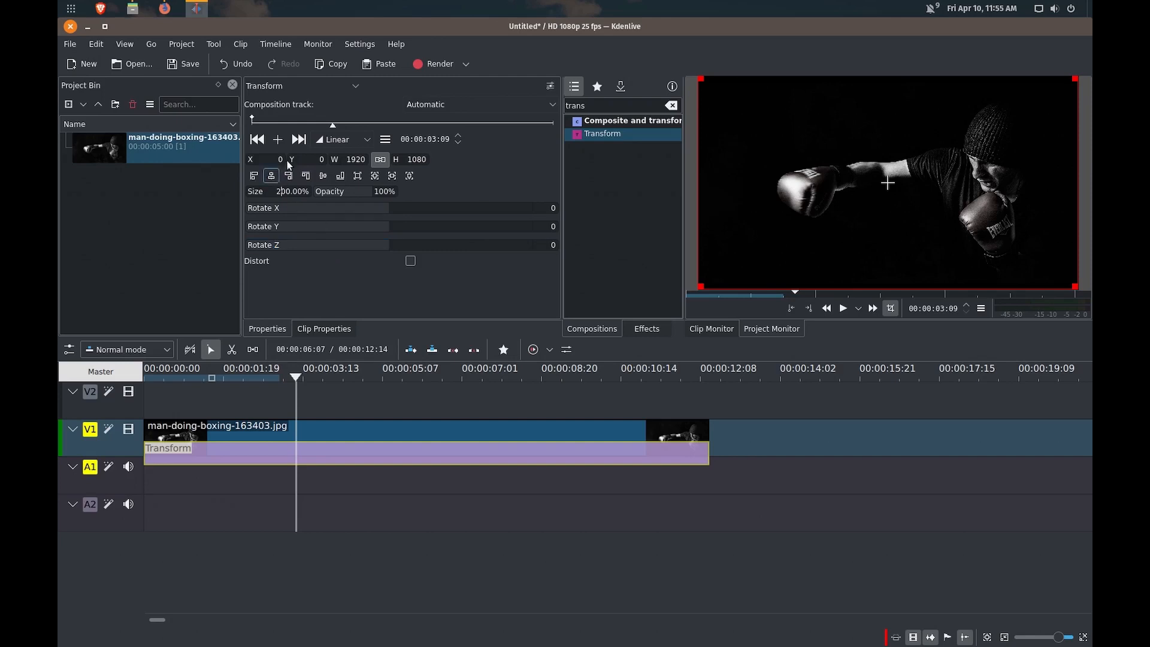
key("BackSpace")
type("1")
left_click(278, 146)
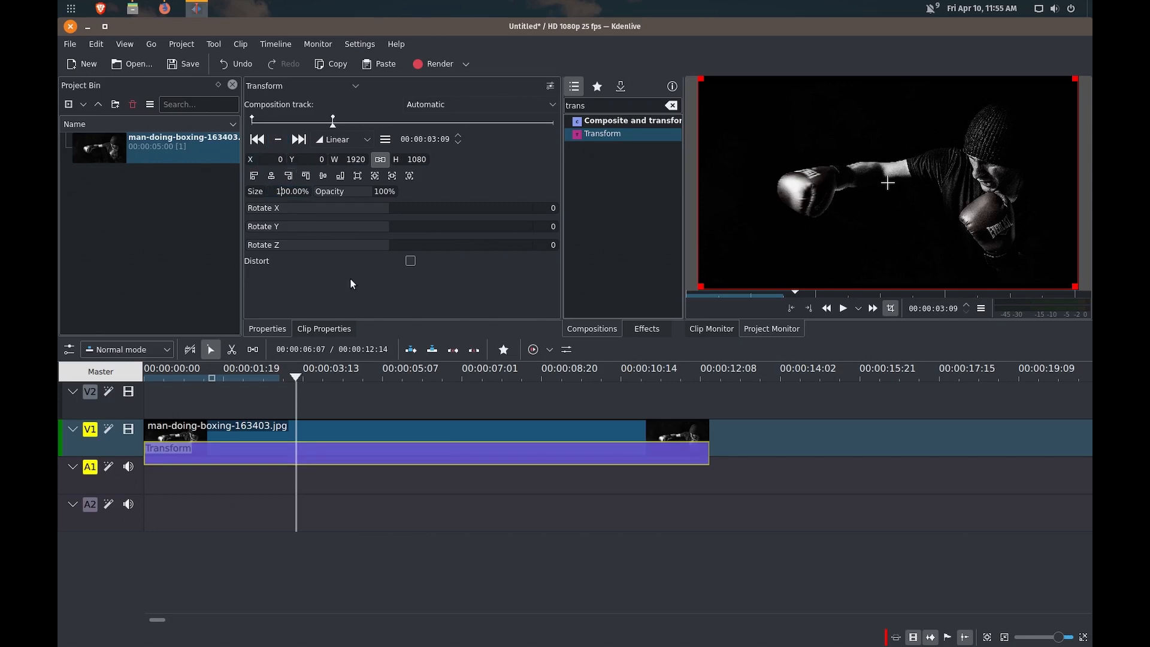
Set the size at the 00:00:03:09 keyframe to 200% and centre the image horizontally and vertically.
key("shift+Left")
type("2")
key("Tab")
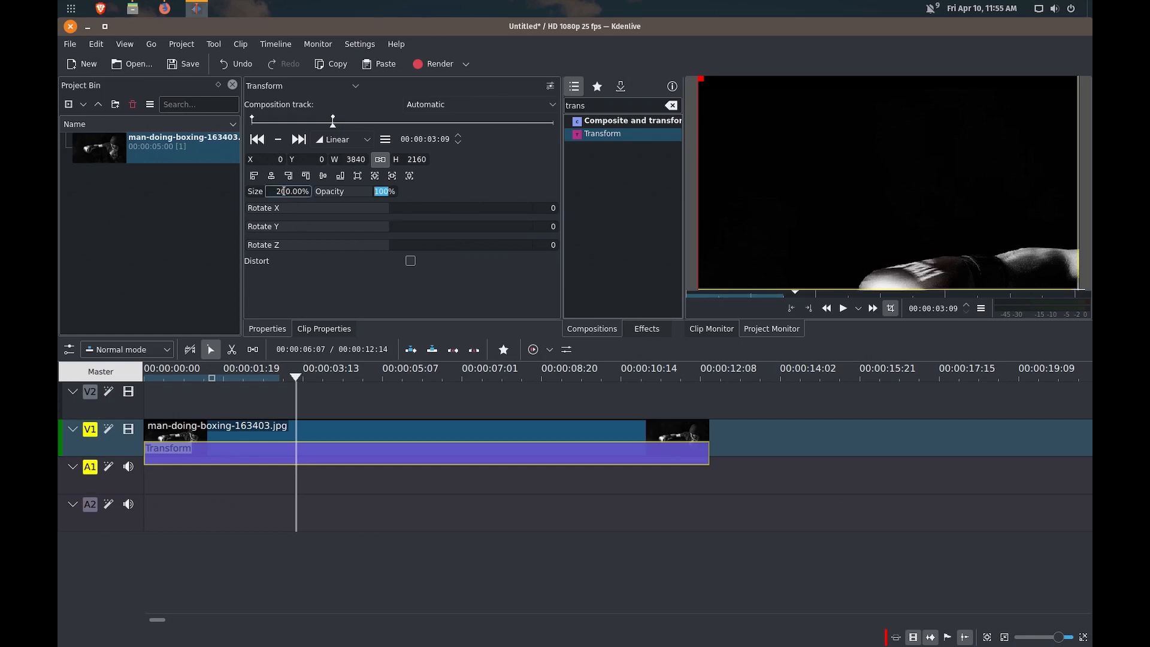
left_click(324, 176)
left_click(324, 177)
Add a keyframe at 00:00:05:05 and move the image freehand to about X -1820, Y -448, framing the boxer's face.
key("space")
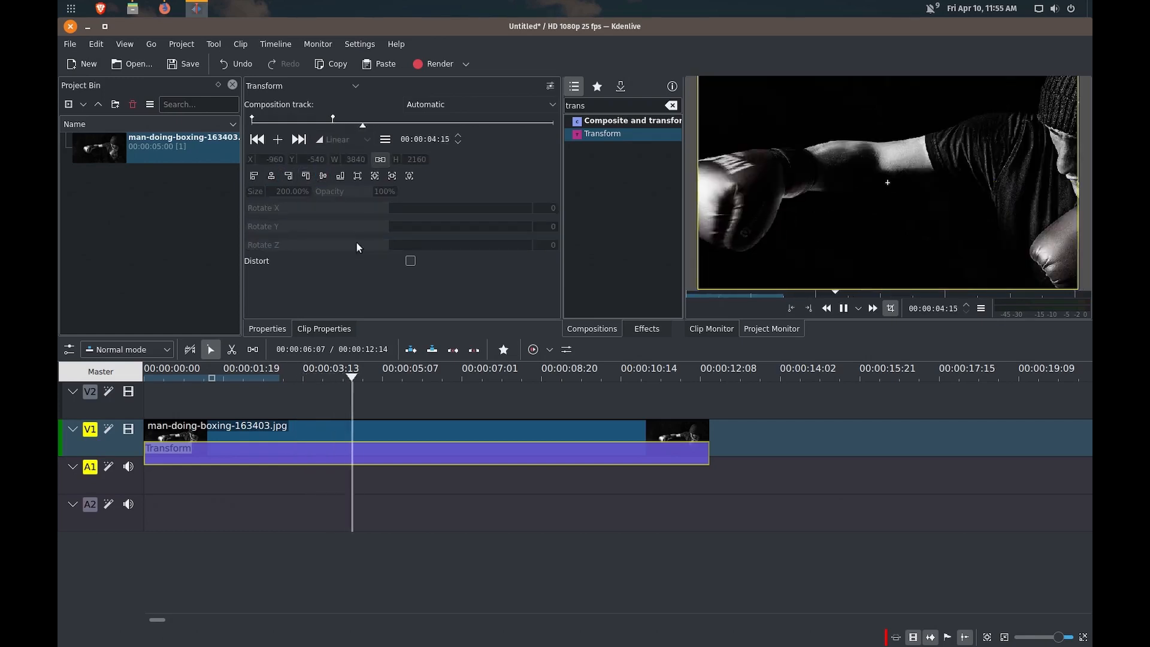
key("space")
left_click(277, 139)
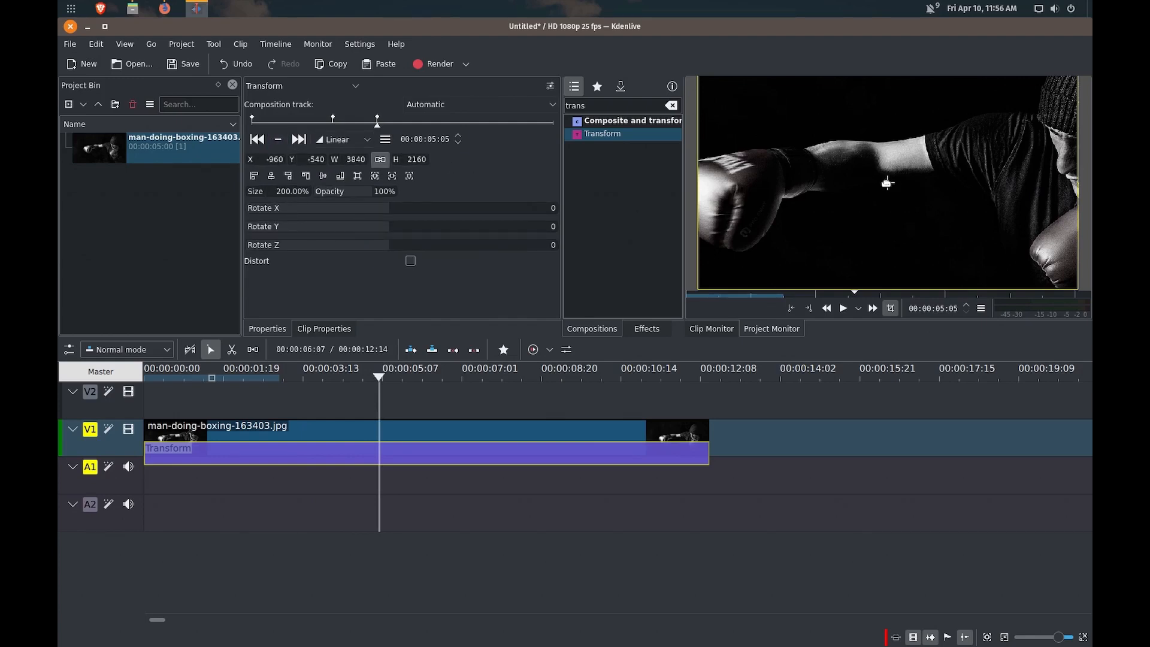
left_click_drag(887, 183, 716, 202)
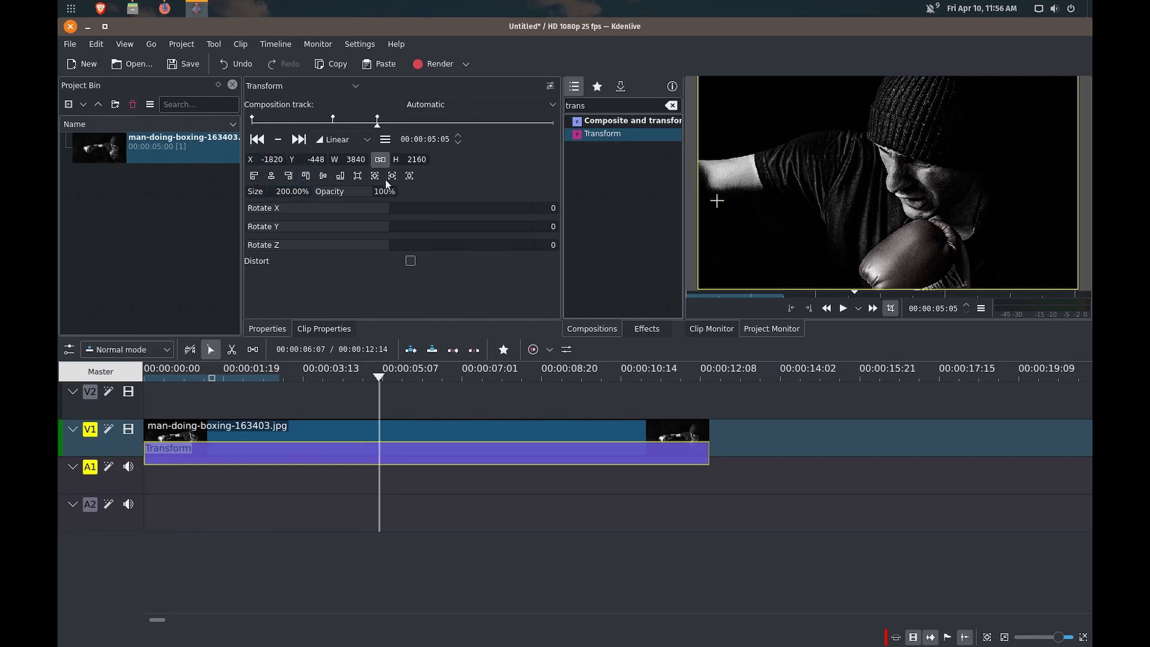
Play on and add a Transform keyframe at 00:00:07:14.
key("space")
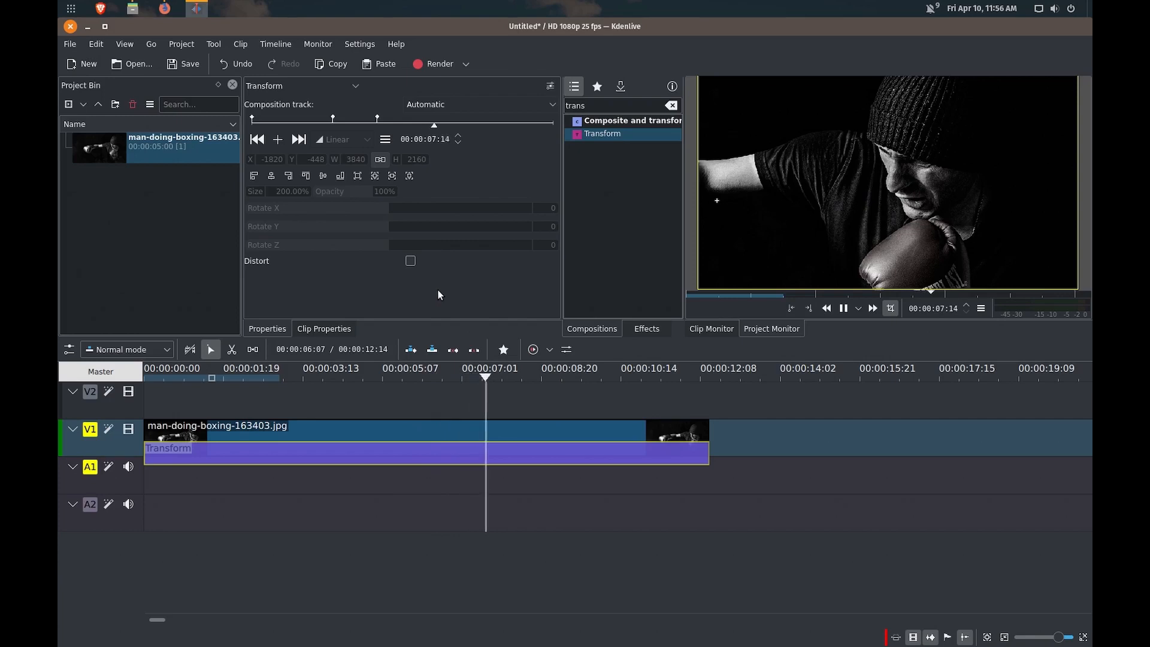
key("space")
left_click(277, 139)
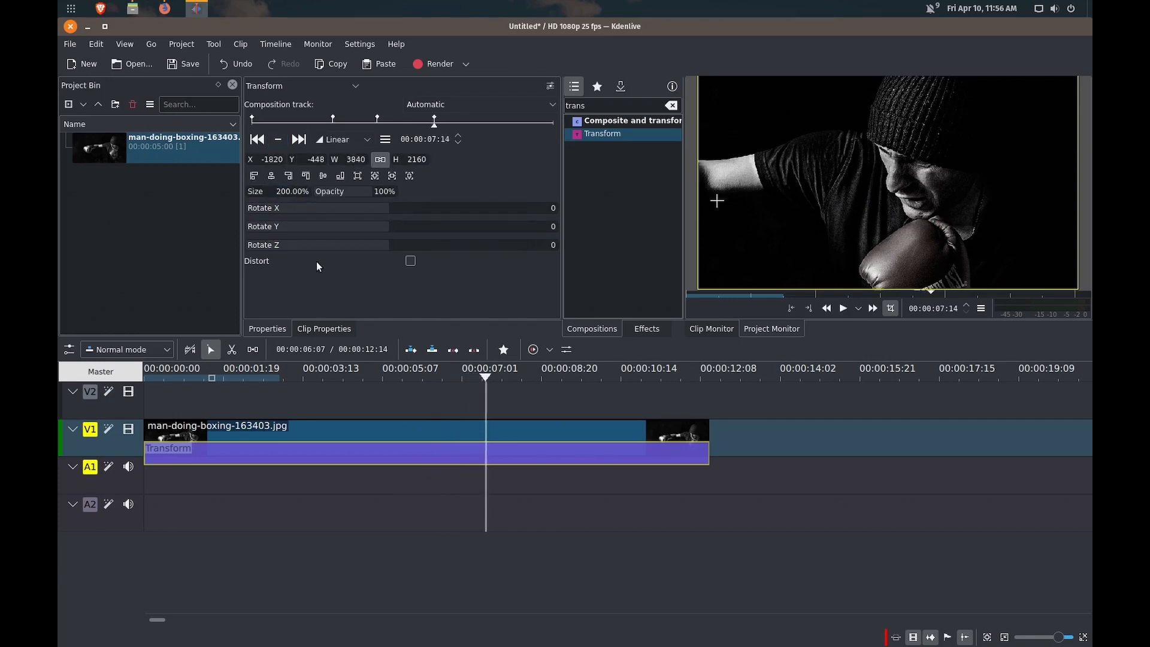
Set the size at the 00:00:07:14 keyframe to 100% and centre the image horizontally and vertically.
key("shift+Left")
type("1")
key("Tab")
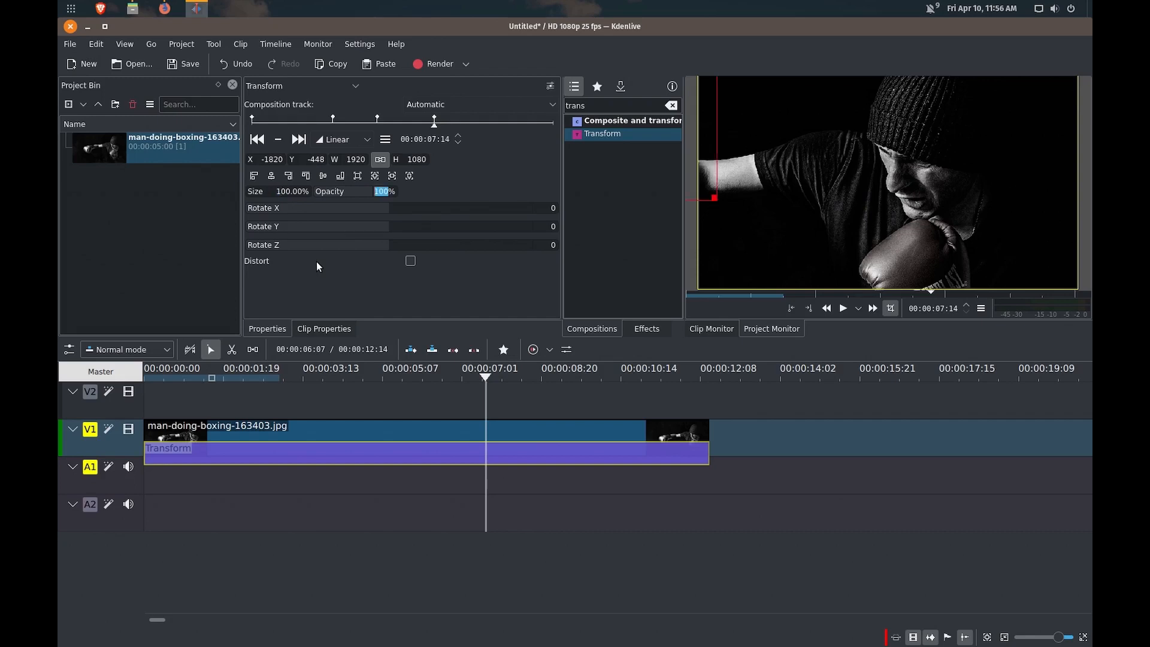
left_click(271, 176)
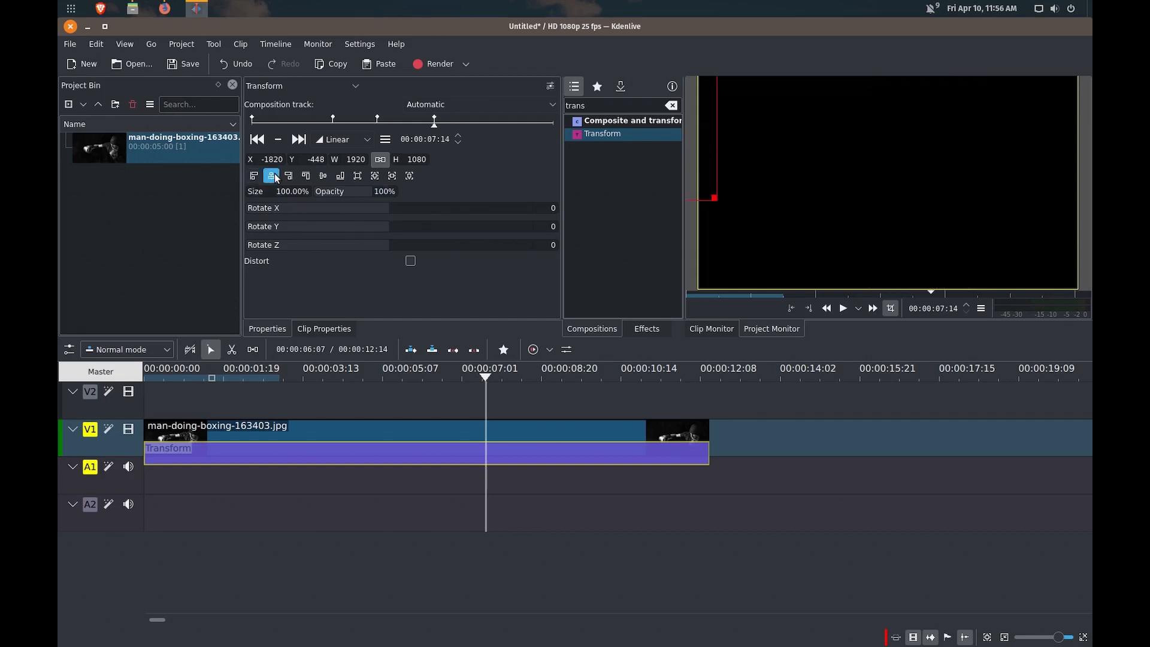
left_click(324, 176)
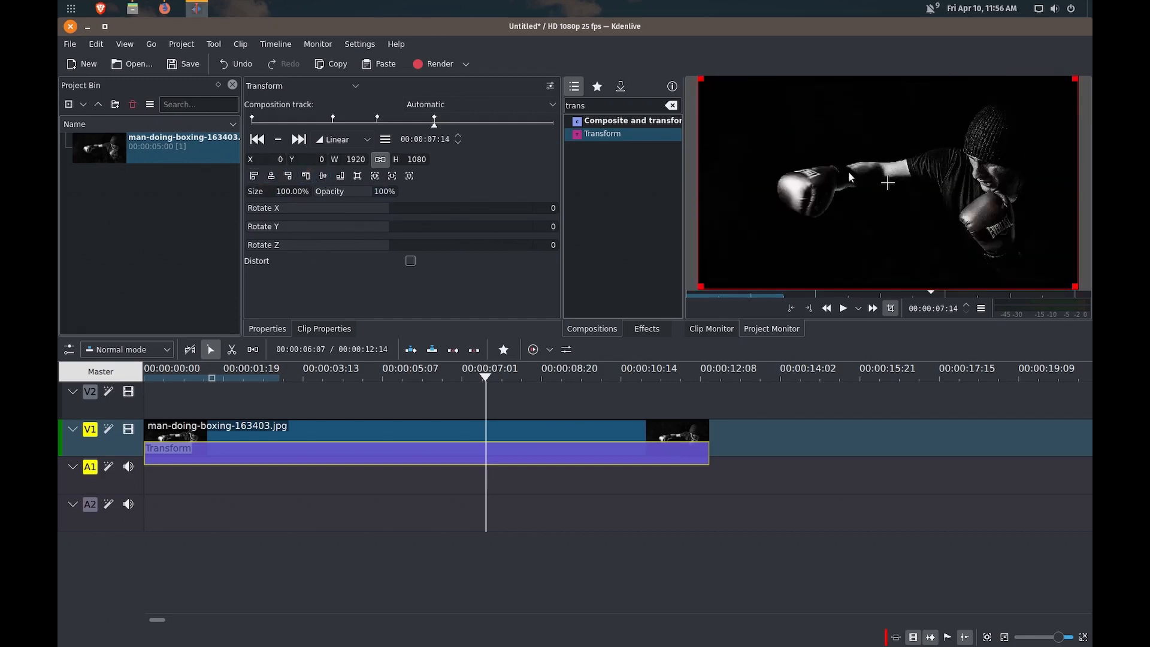
Play the timeline from the first keyframe to review the complete zoom-in, pan and zoom-out.
left_click(262, 143)
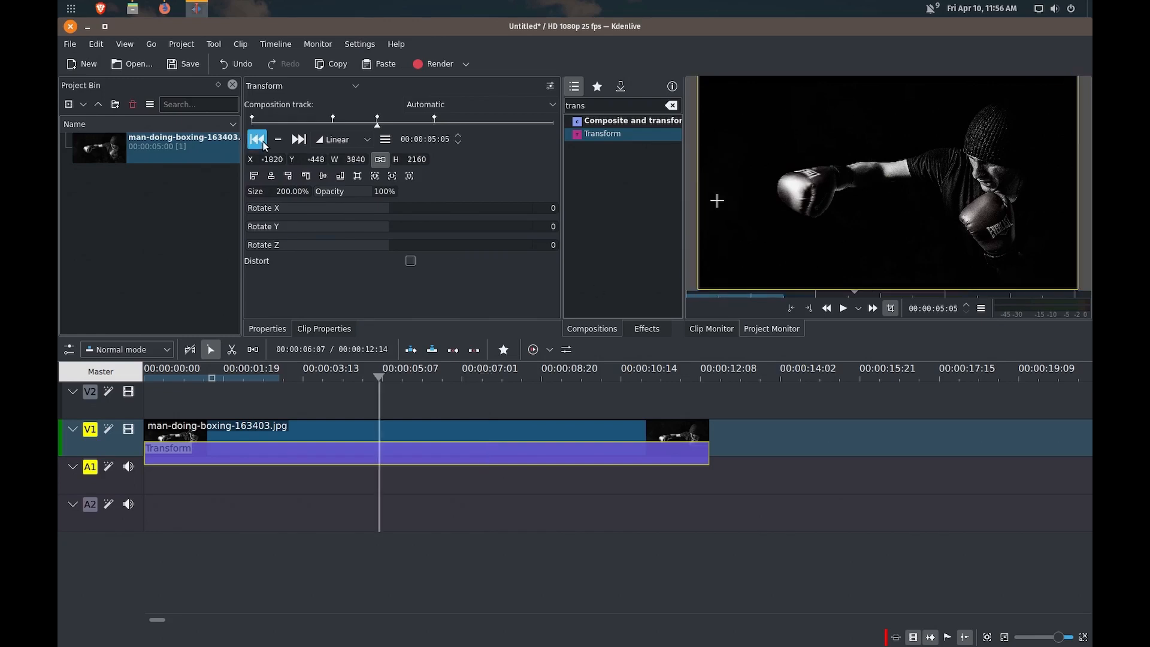
left_click(264, 141)
key("space")
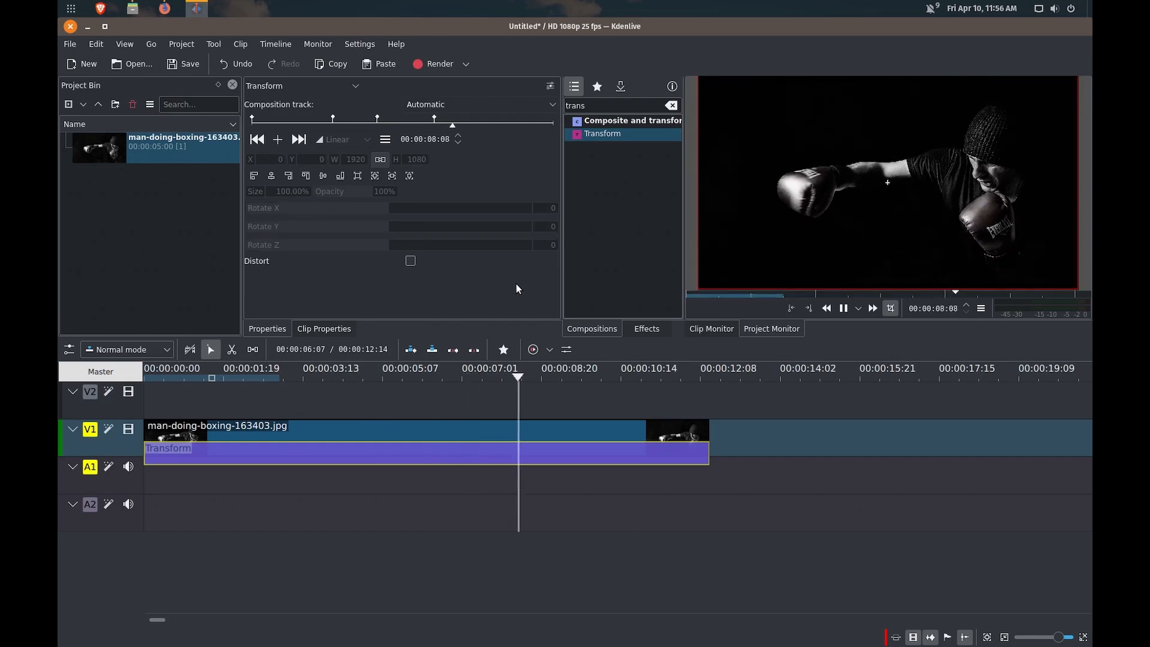
key("space")
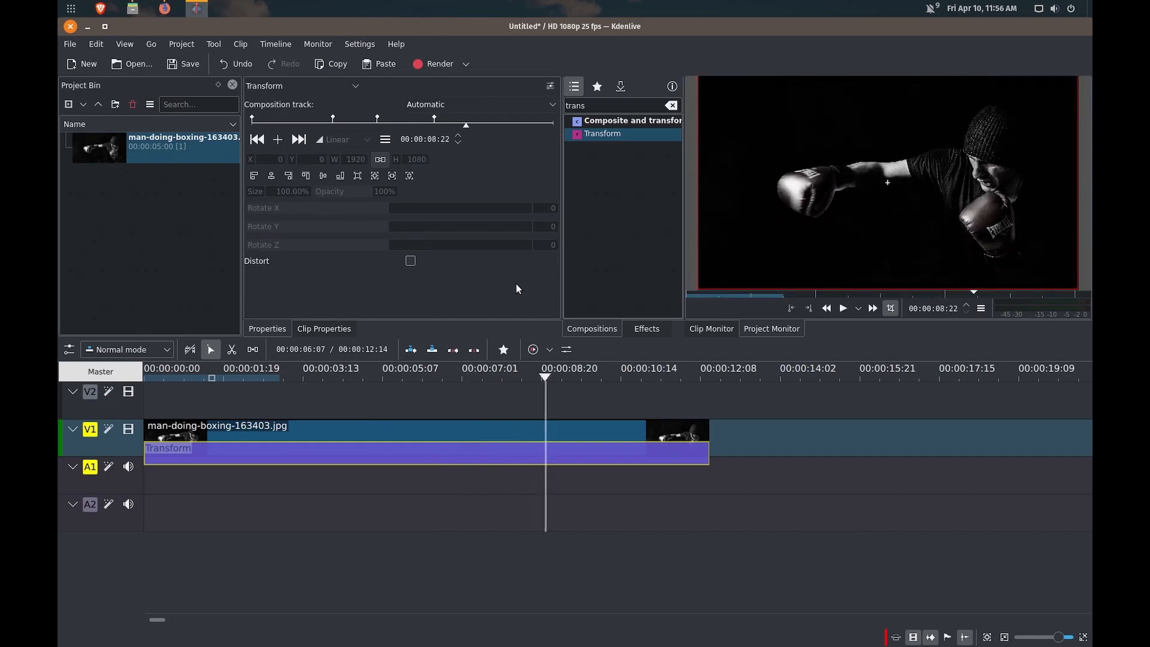
Clear the search filter of the compositions list.
left_click(671, 106)
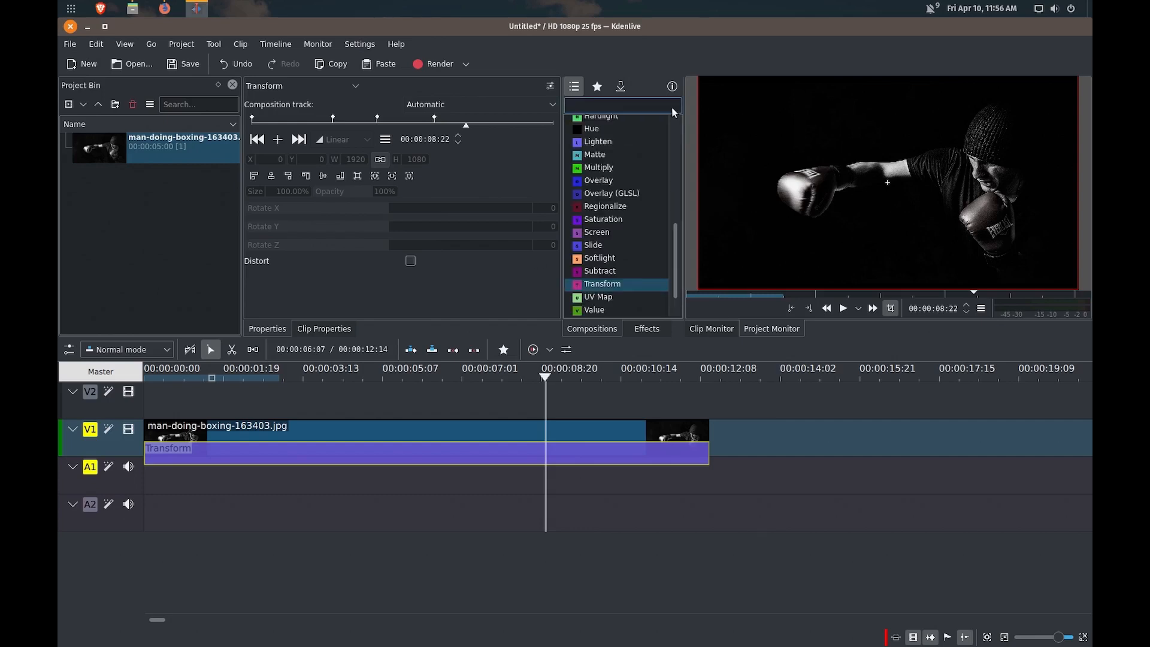